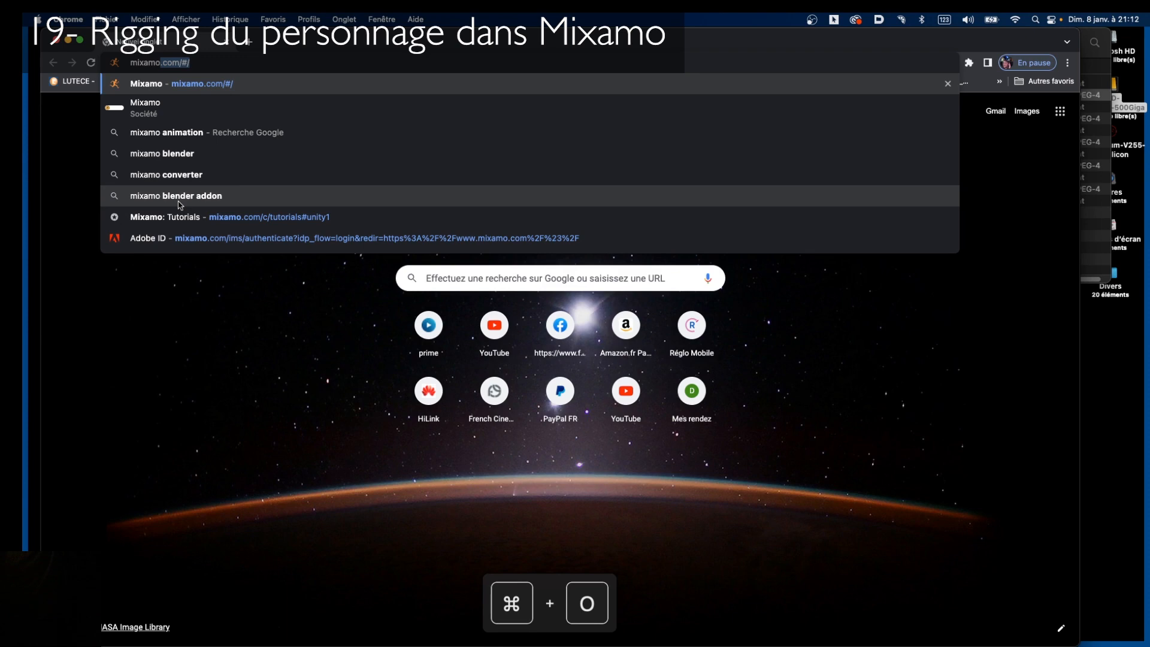
Load mixamo.com and choose 'Activer tout' on the cookie banner
key("super+Return")
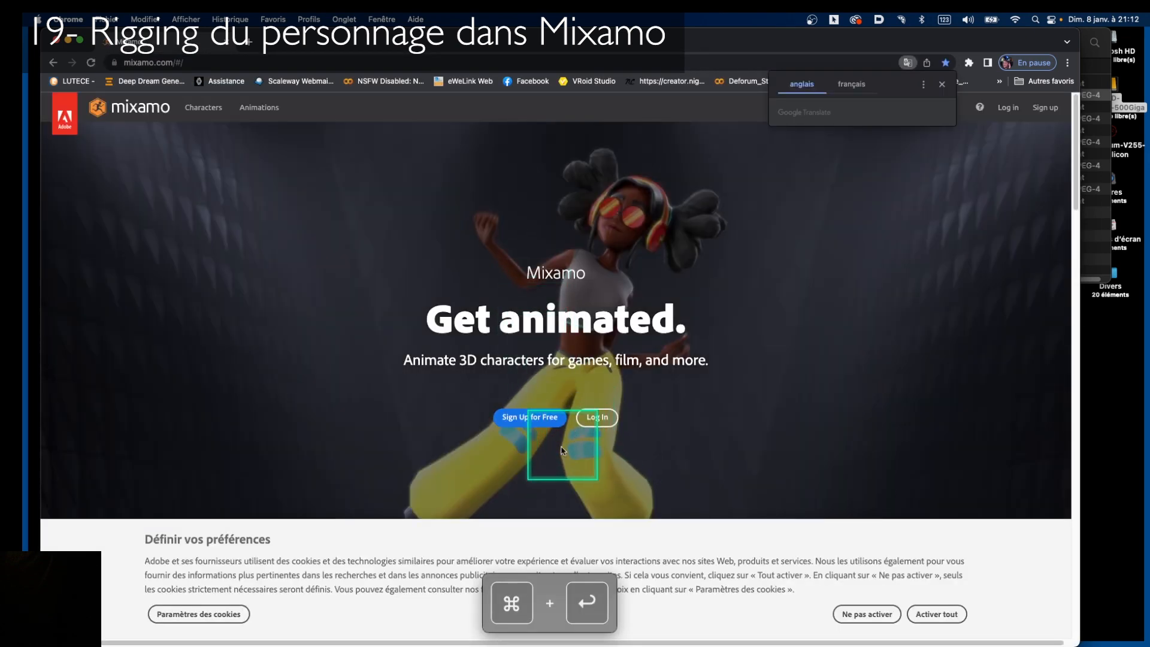
left_click(935, 616)
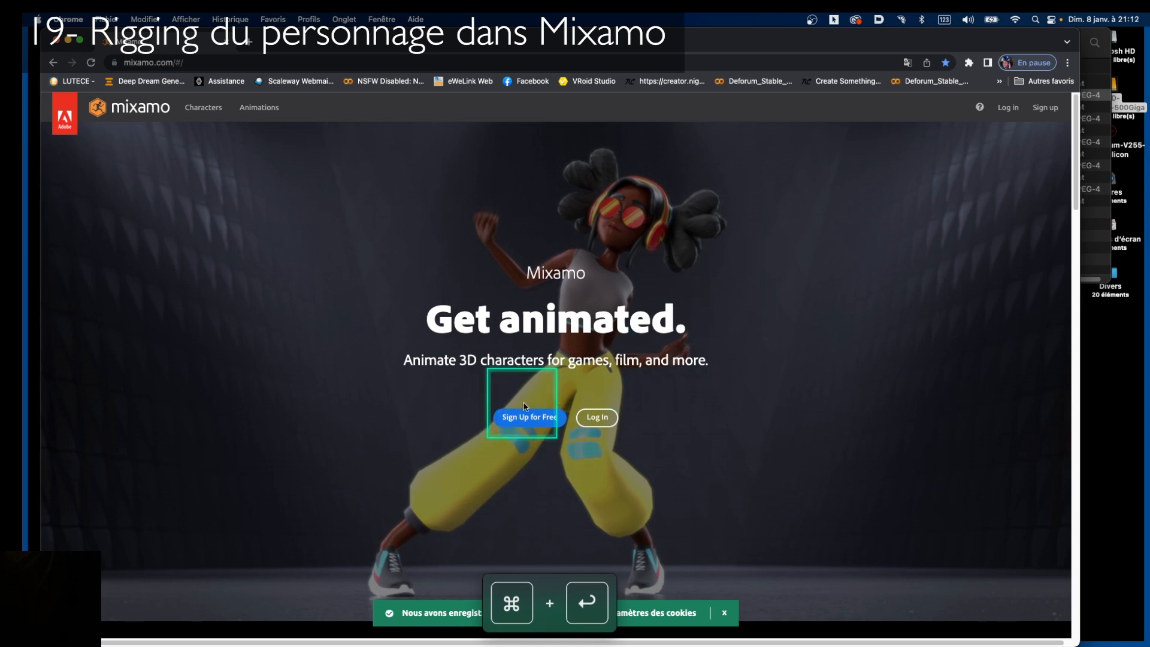
key("ctrl")
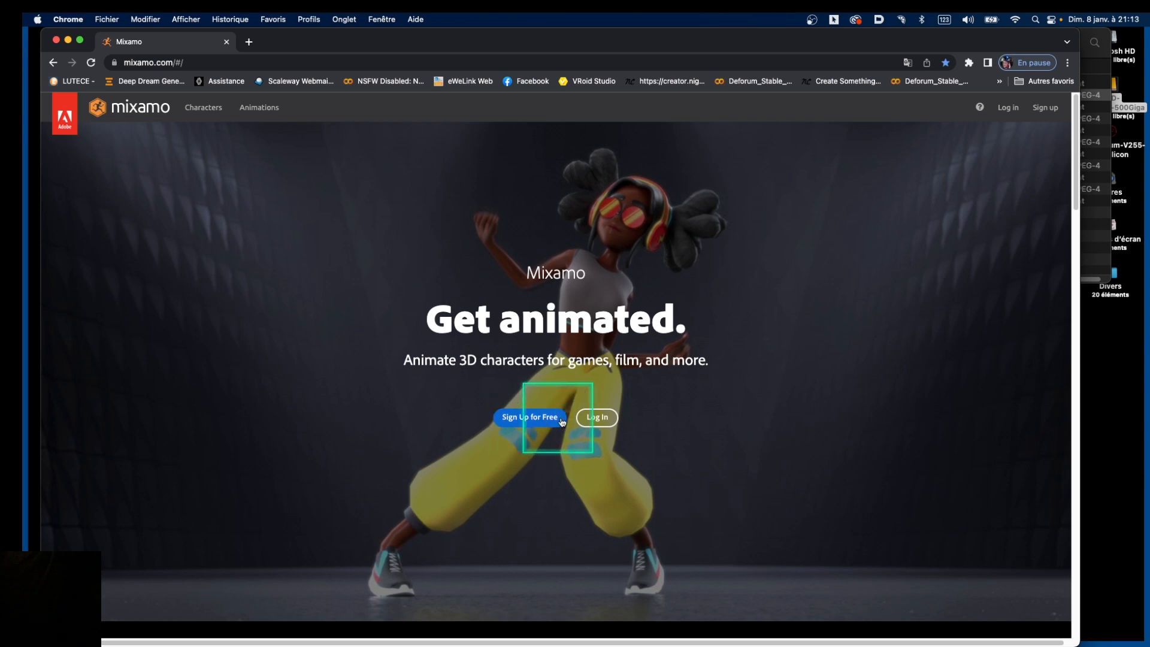
Sign in to the Adobe account using the email, SMS verification code and saved password
left_click(601, 421)
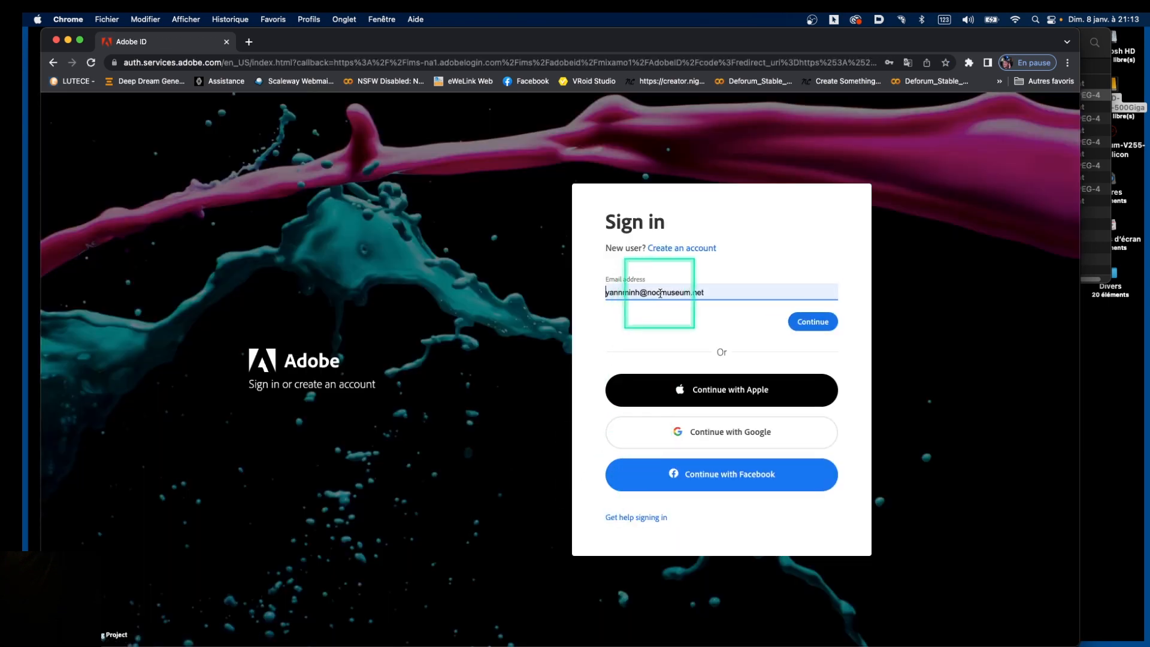
left_click(812, 322)
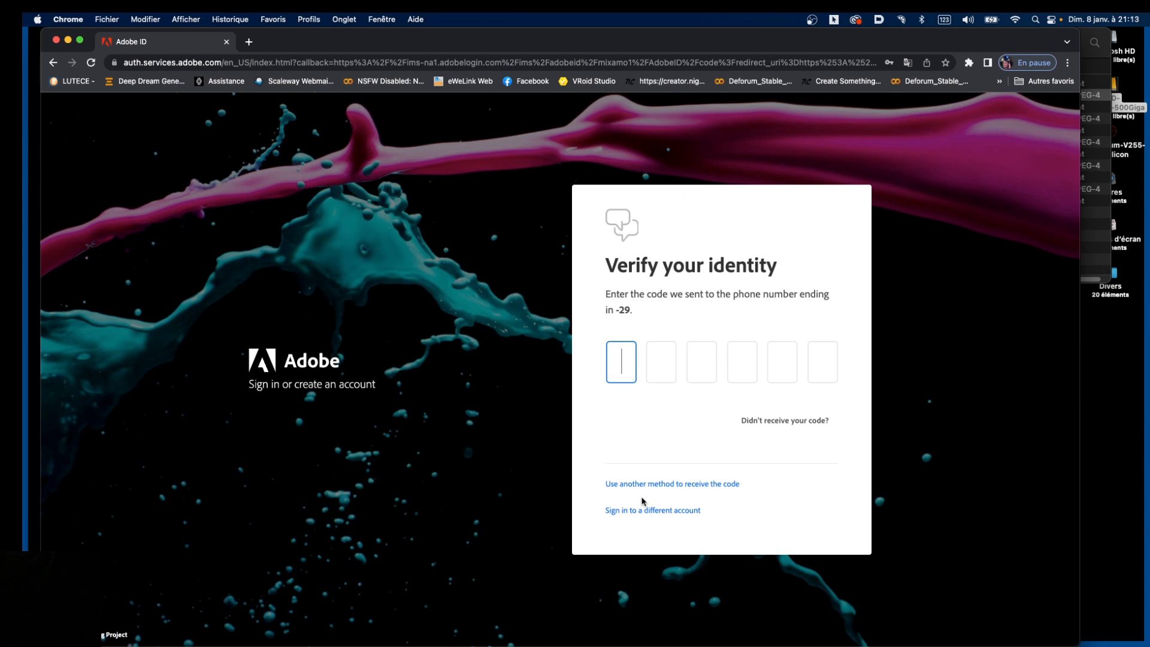
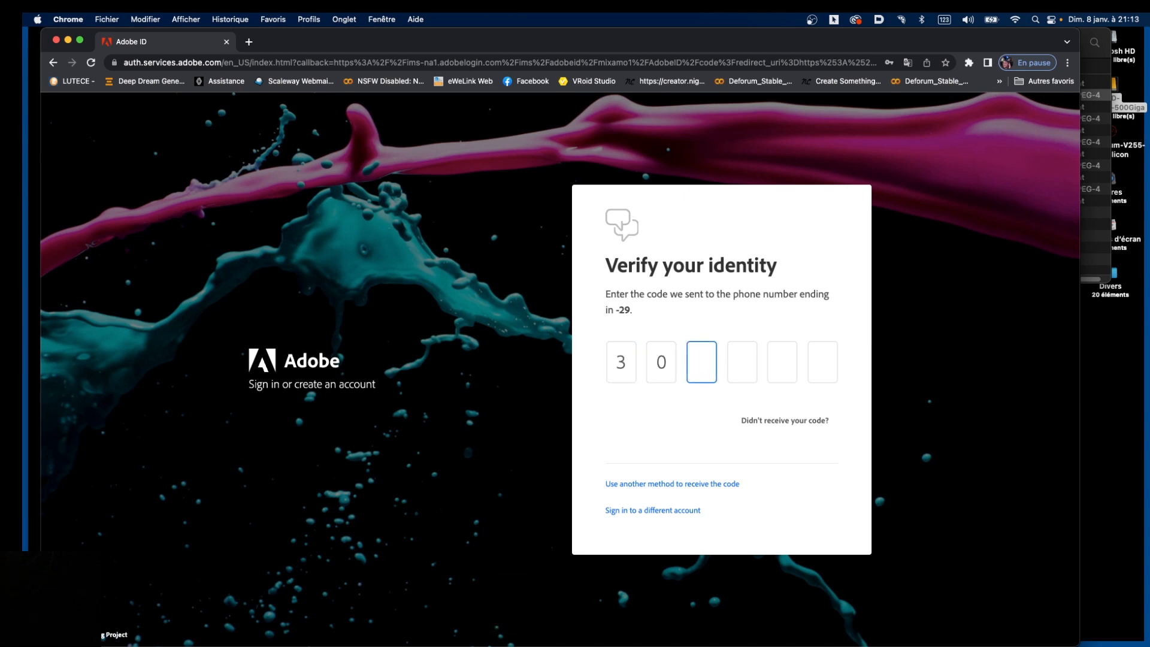
key("Return")
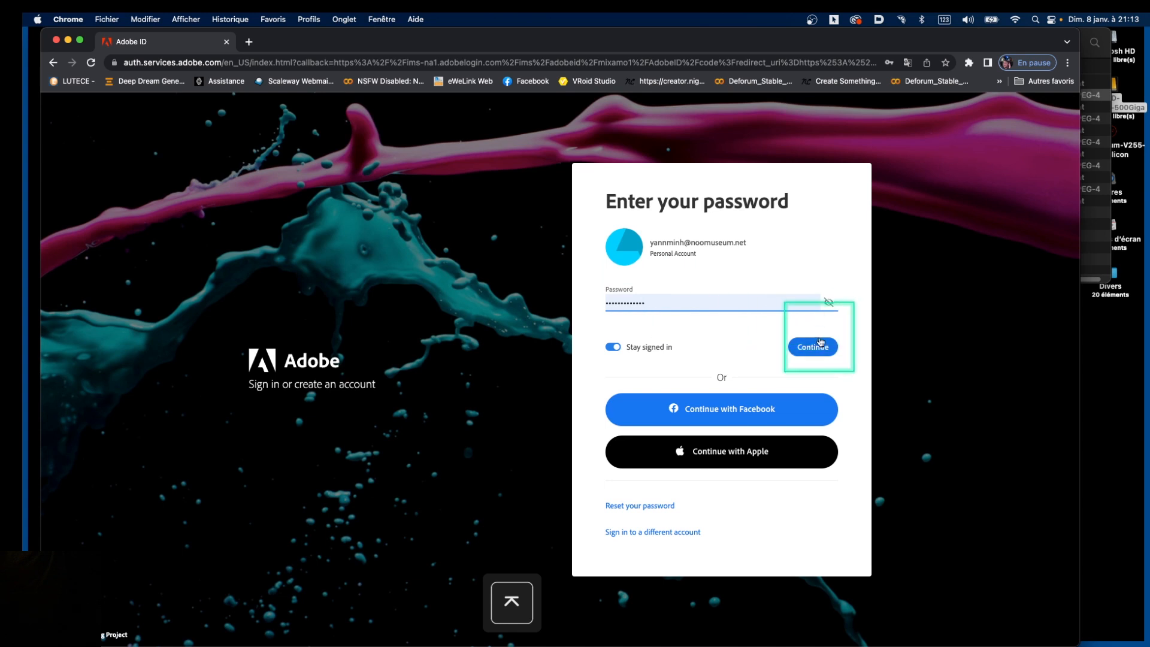
left_click(813, 347)
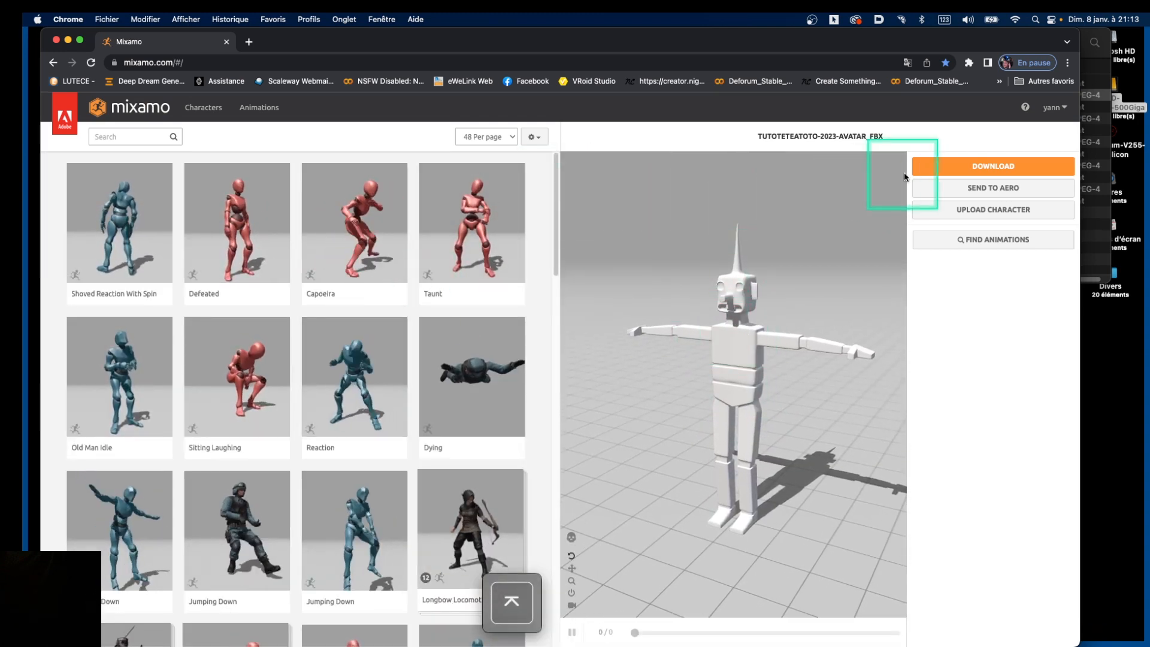
Start a character upload, dismiss the drop error, and browse for the character file instead
left_click(1001, 212)
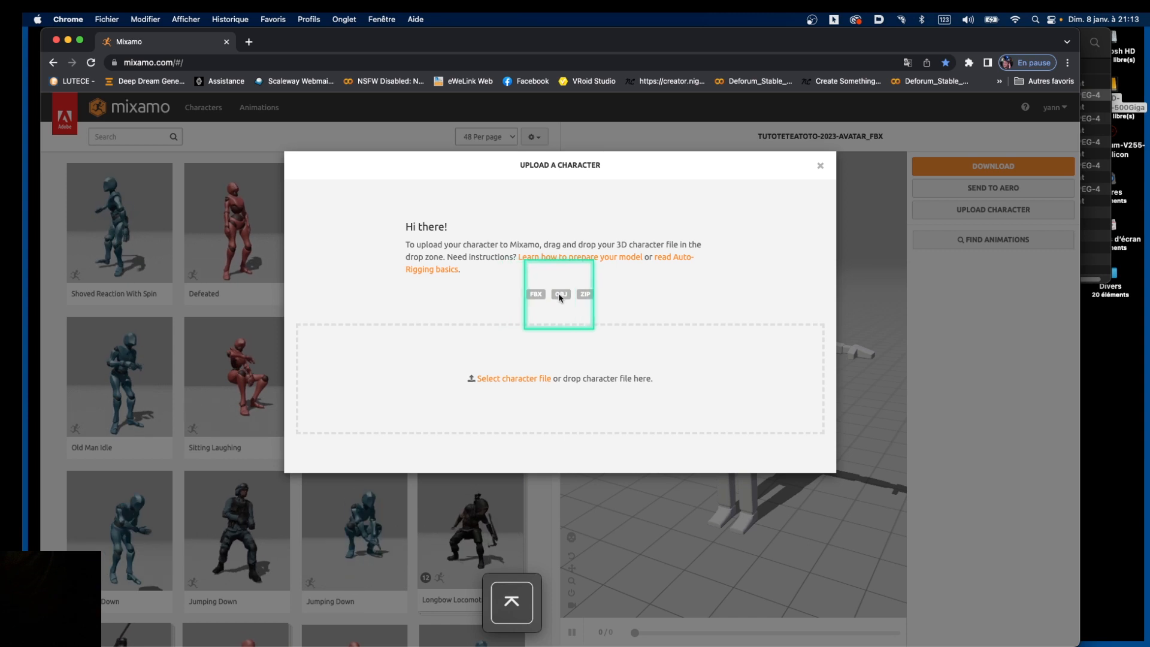
left_click_drag(519, 378, 517, 380)
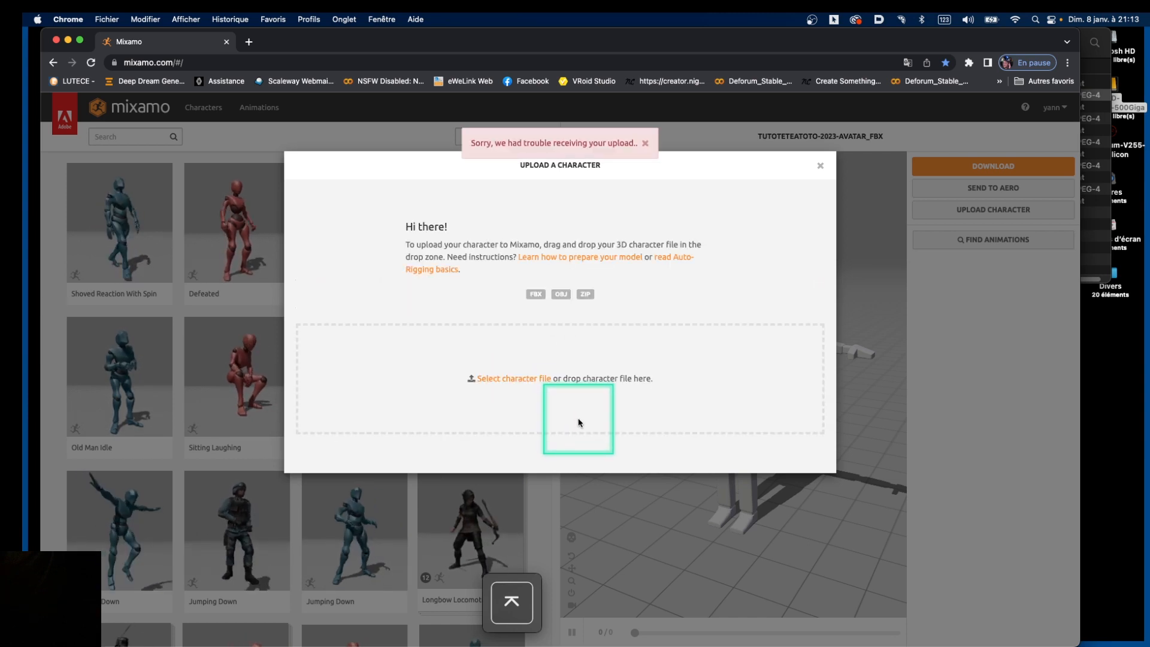
left_click(643, 142)
left_click(528, 381)
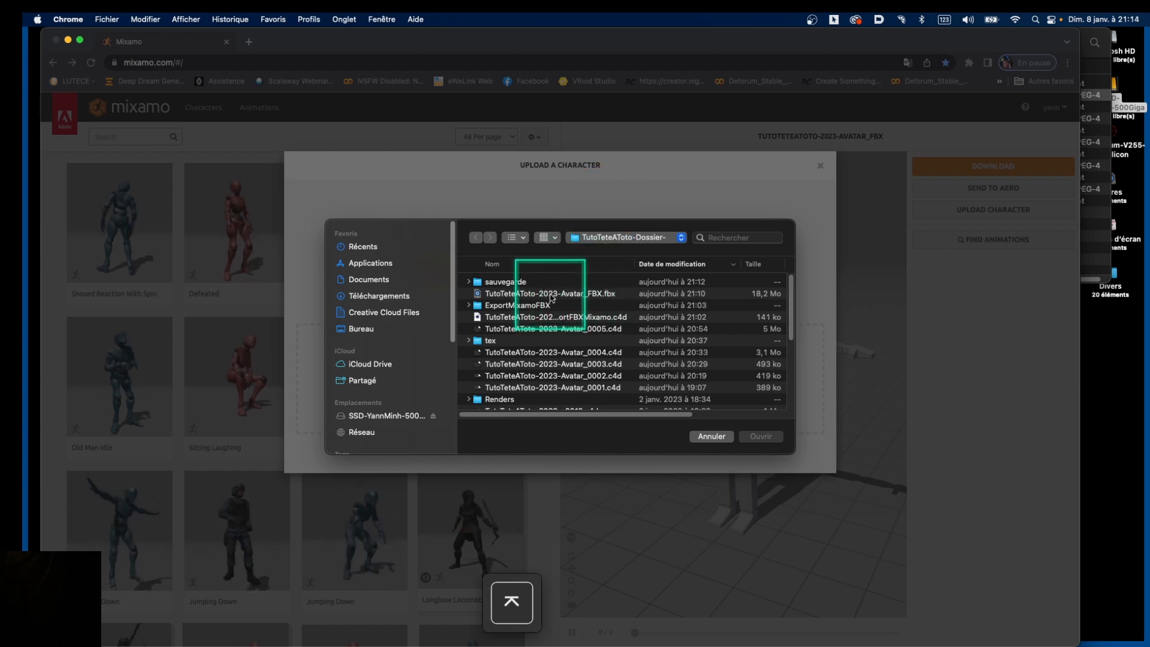
Pick TutoTeteAToto-2023-Avatar_FBX.fbx in the file dialog and upload it
left_click(514, 294)
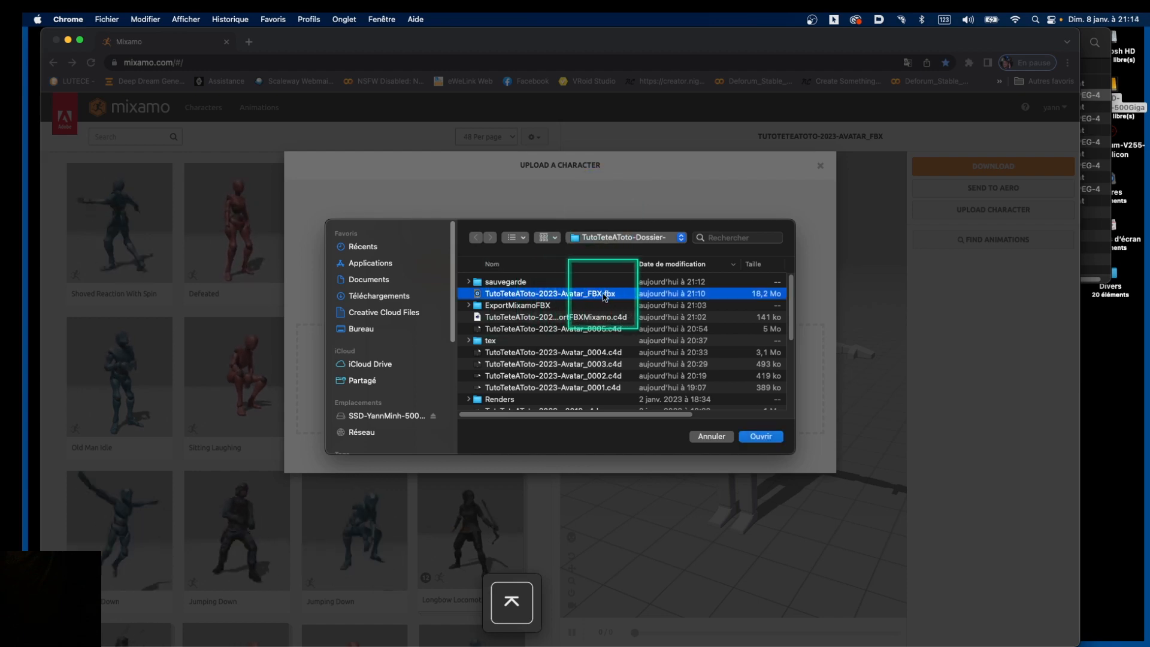
left_click(760, 435)
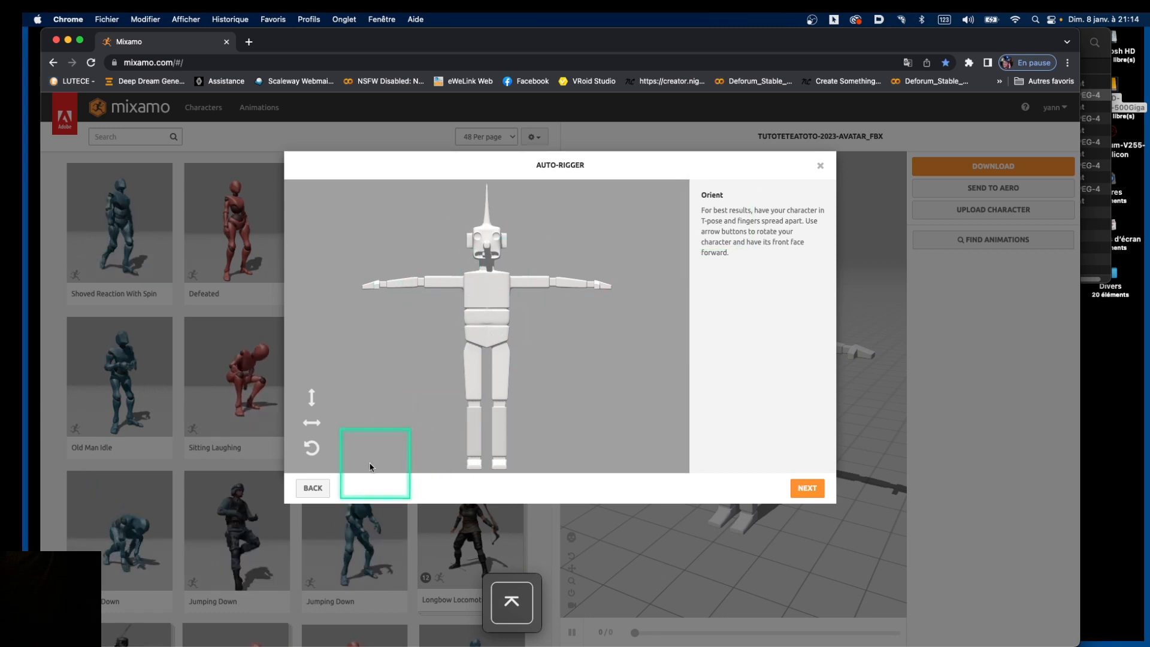
Test Z- and Y-axis rotations, return the character upright facing front, and continue to markers
left_click(312, 448)
left_click(312, 448)
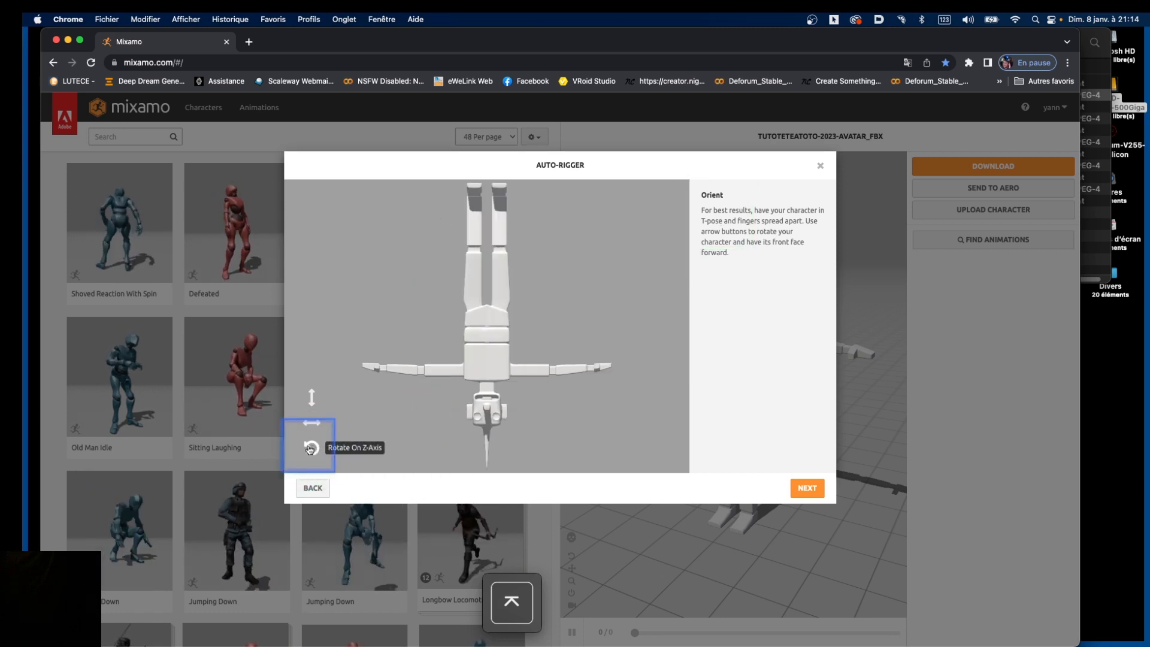
left_click(312, 448)
left_click(312, 448)
left_click(308, 424)
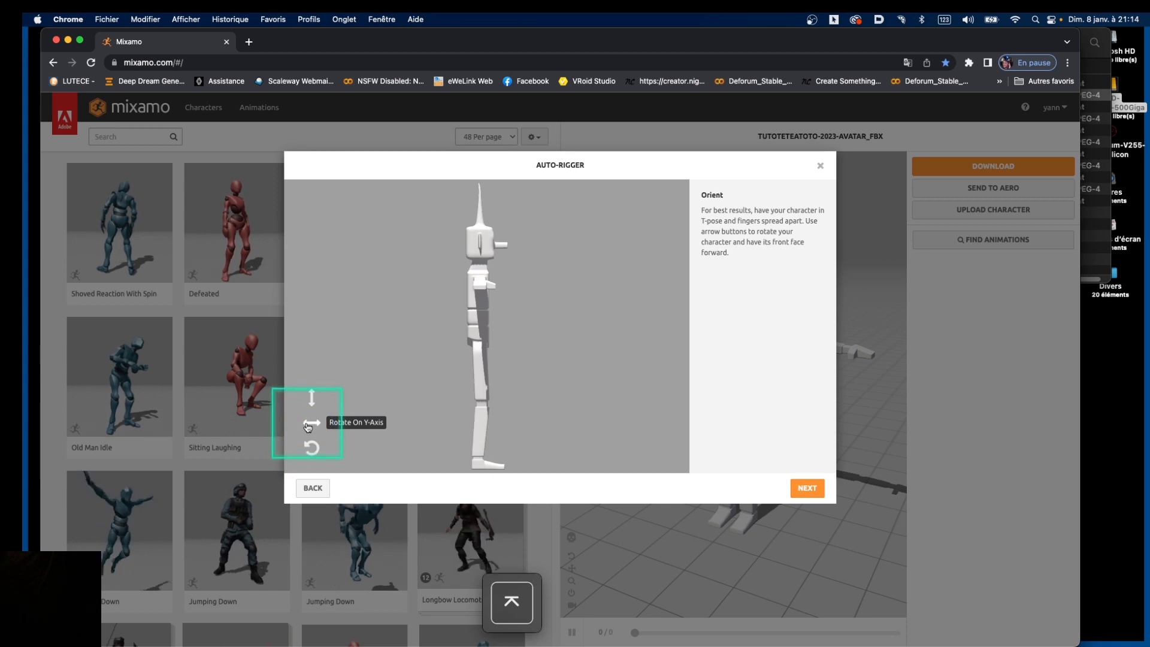
left_click(306, 424)
left_click(306, 424)
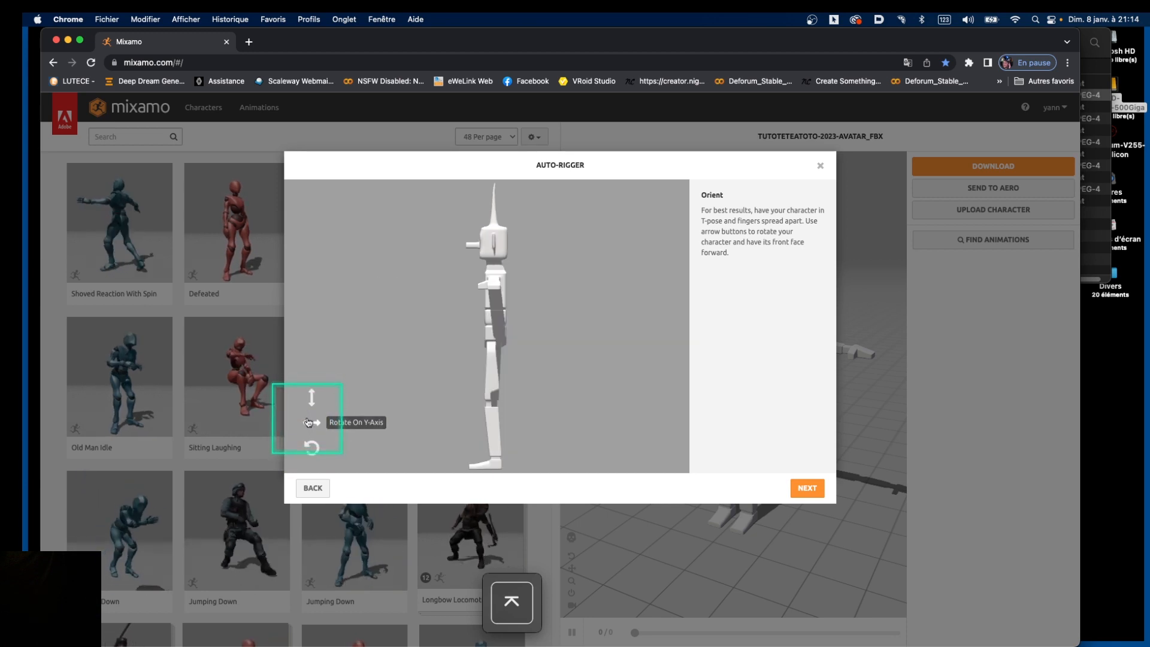
left_click(308, 423)
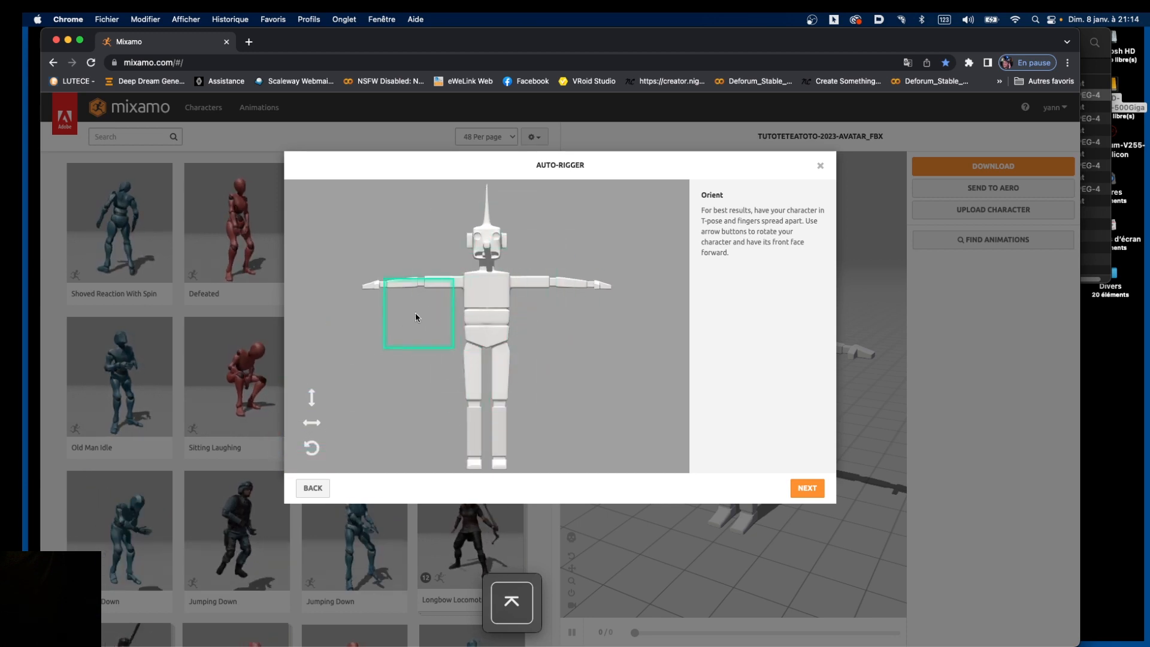
left_click(807, 488)
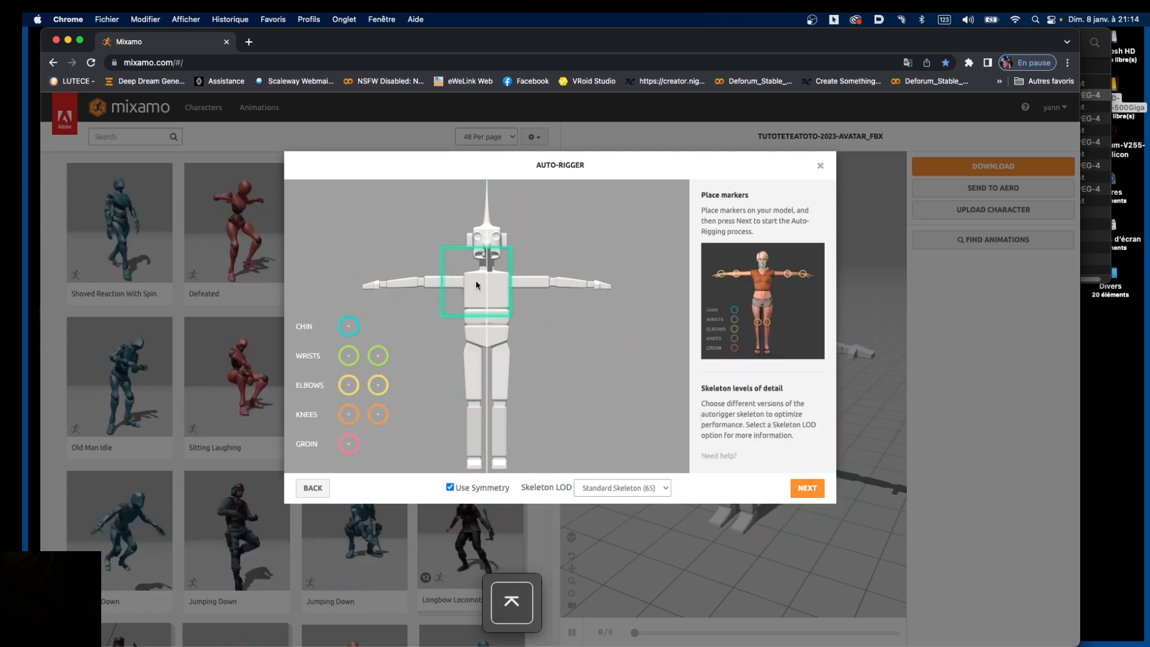
Drag the chin, wrist, elbow, knee and groin markers onto the blocky character
mouse_move(349, 331)
left_mouse_down()
mouse_move(386, 359)
mouse_move(485, 335)
mouse_move(488, 261)
left_mouse_up()
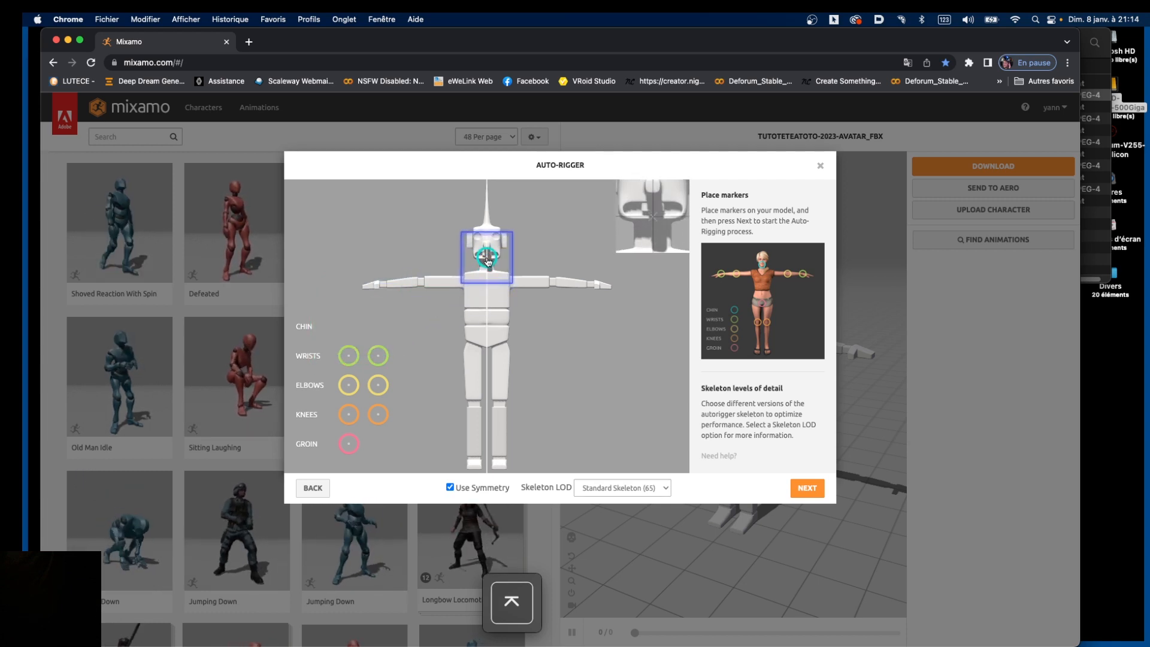
left_click_drag(488, 261, 487, 259)
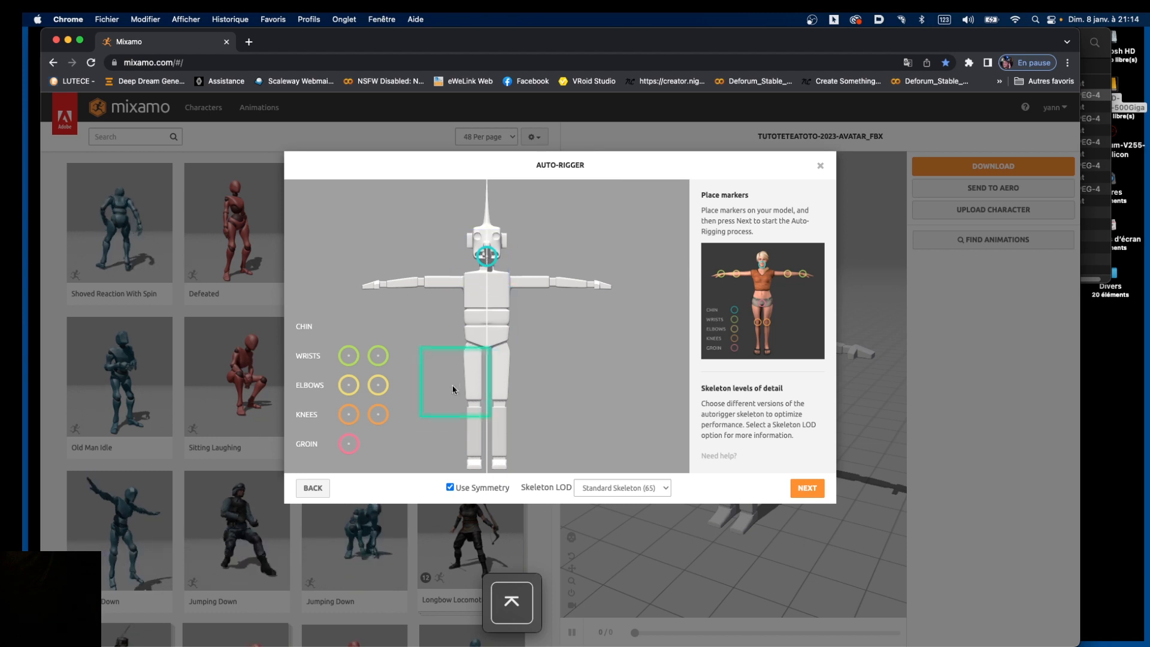
left_click_drag(346, 358, 383, 282)
left_click_drag(352, 390, 422, 282)
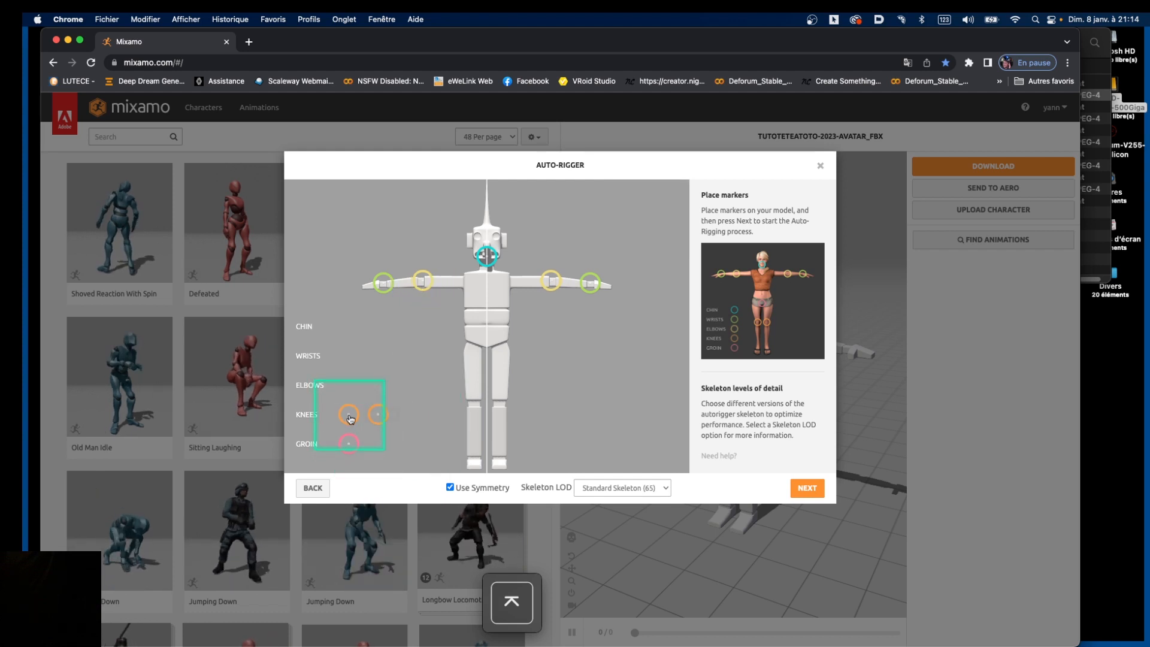
left_click_drag(348, 414, 474, 404)
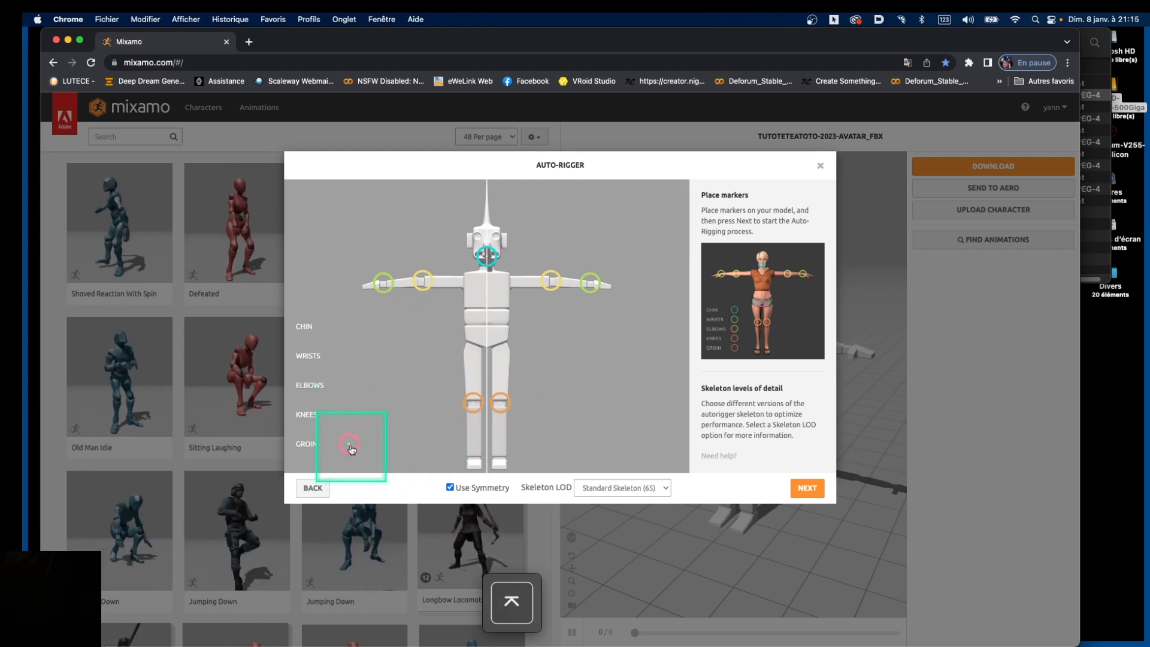
left_click_drag(351, 449, 487, 339)
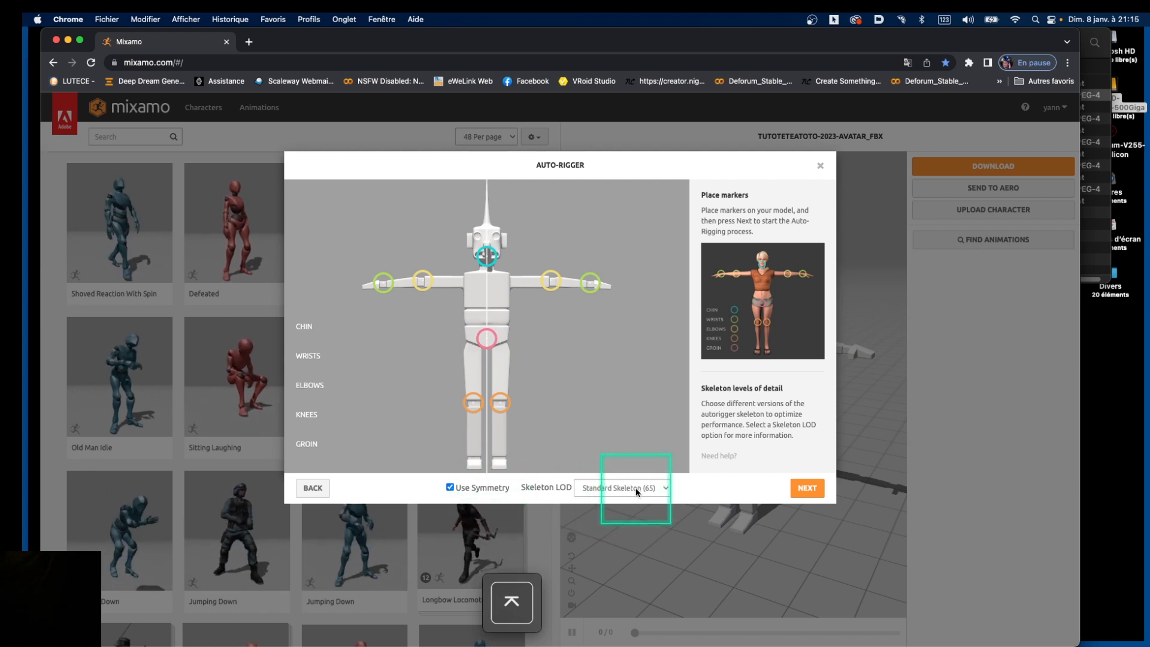
Set the Skeleton LOD to 2 Chain Fingers (41)
key("ctrl+KP_Enter")
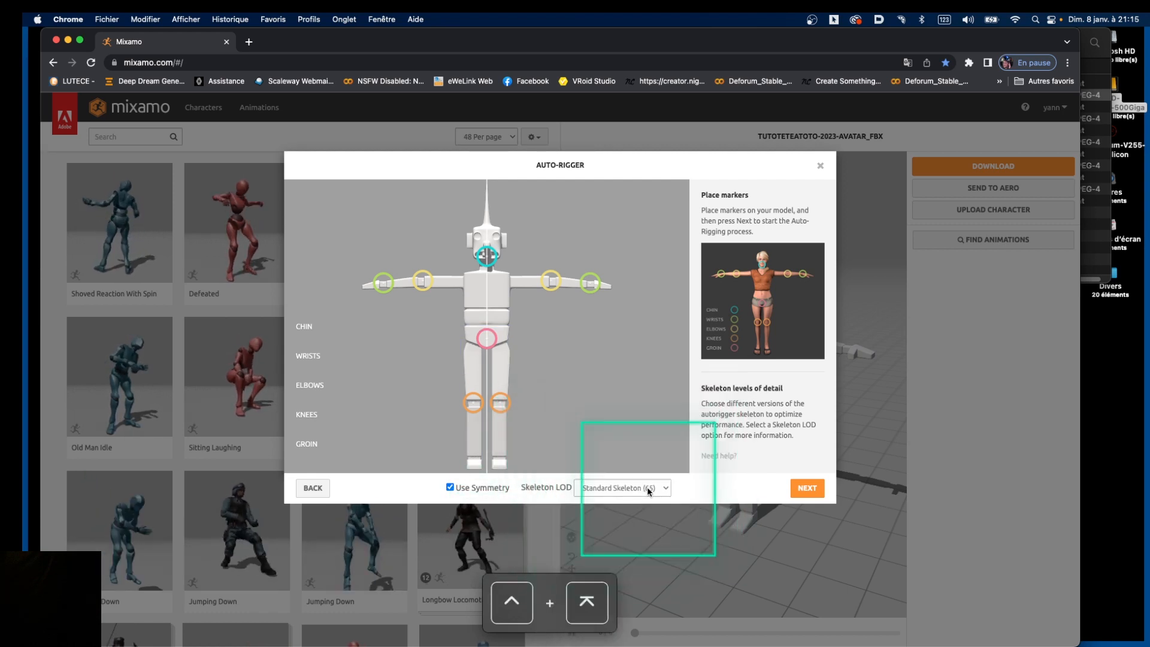
left_click(649, 489)
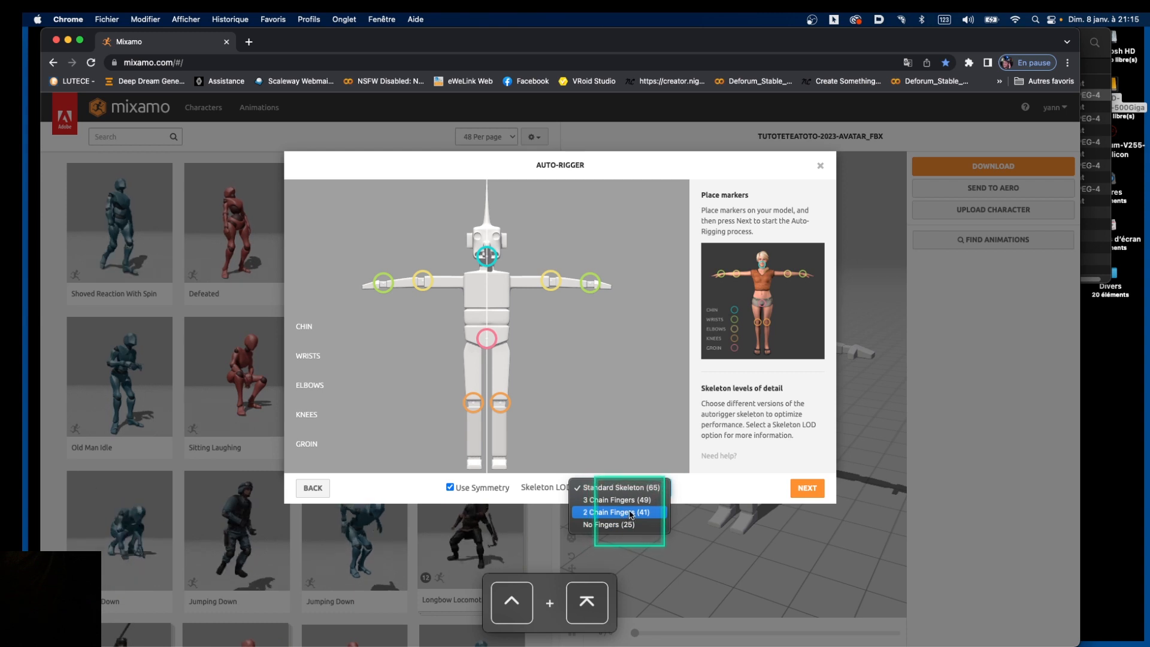
left_click(631, 512)
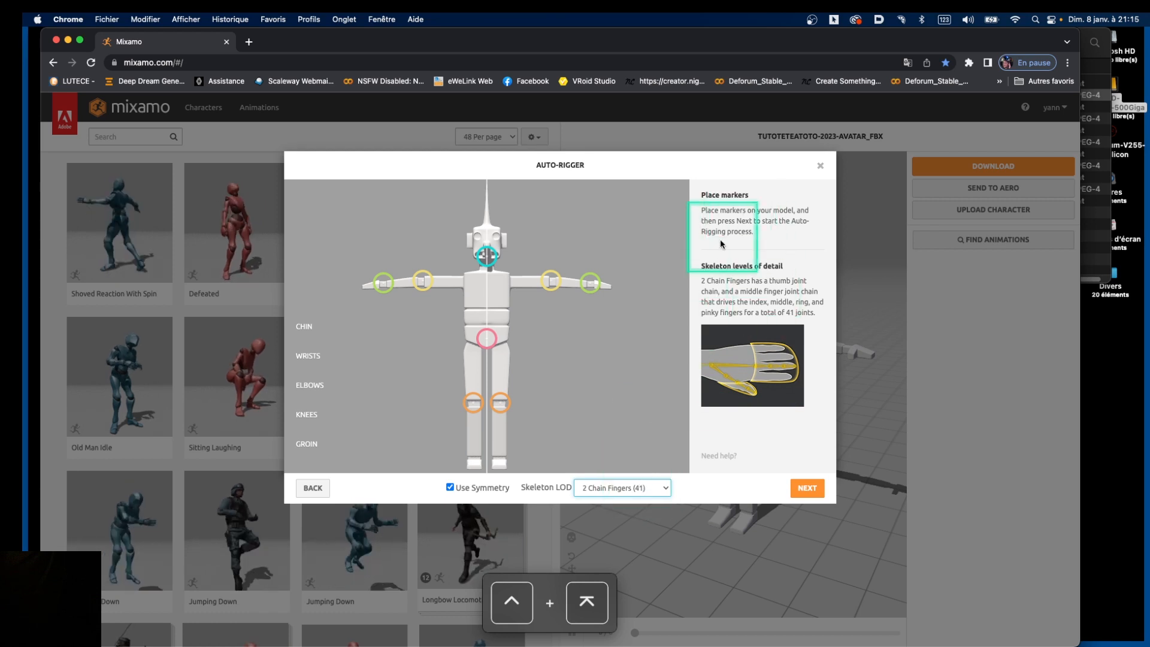
Run auto-rigging, orbit the rigged preview to check it, and accept the result
left_click(808, 489)
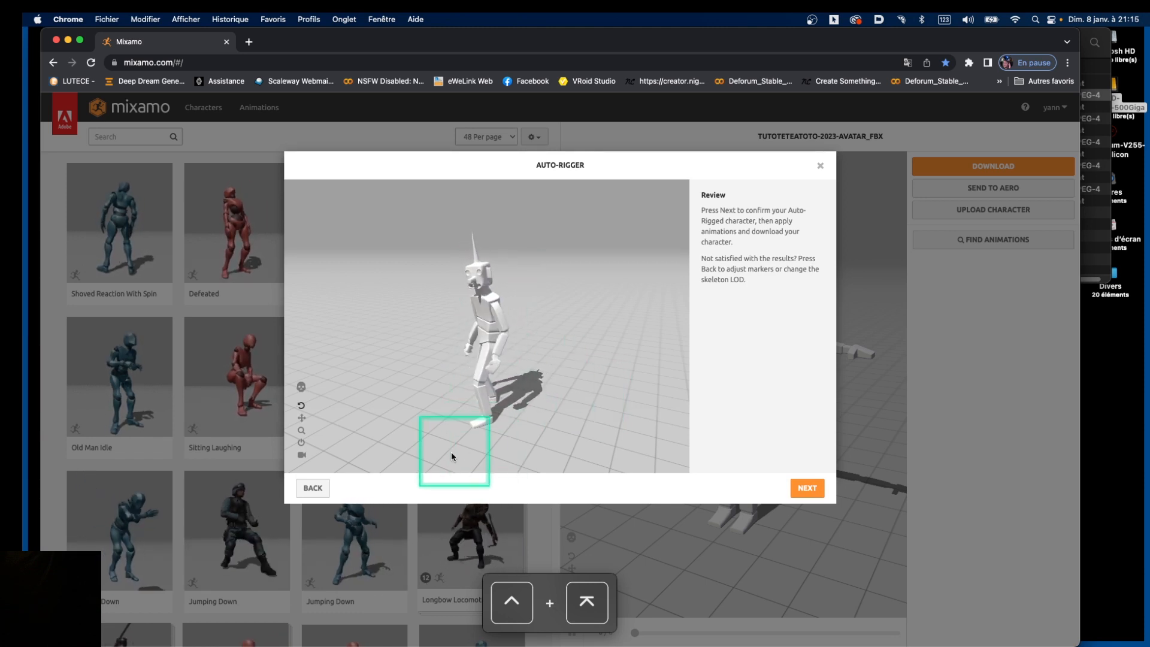
left_click(304, 407)
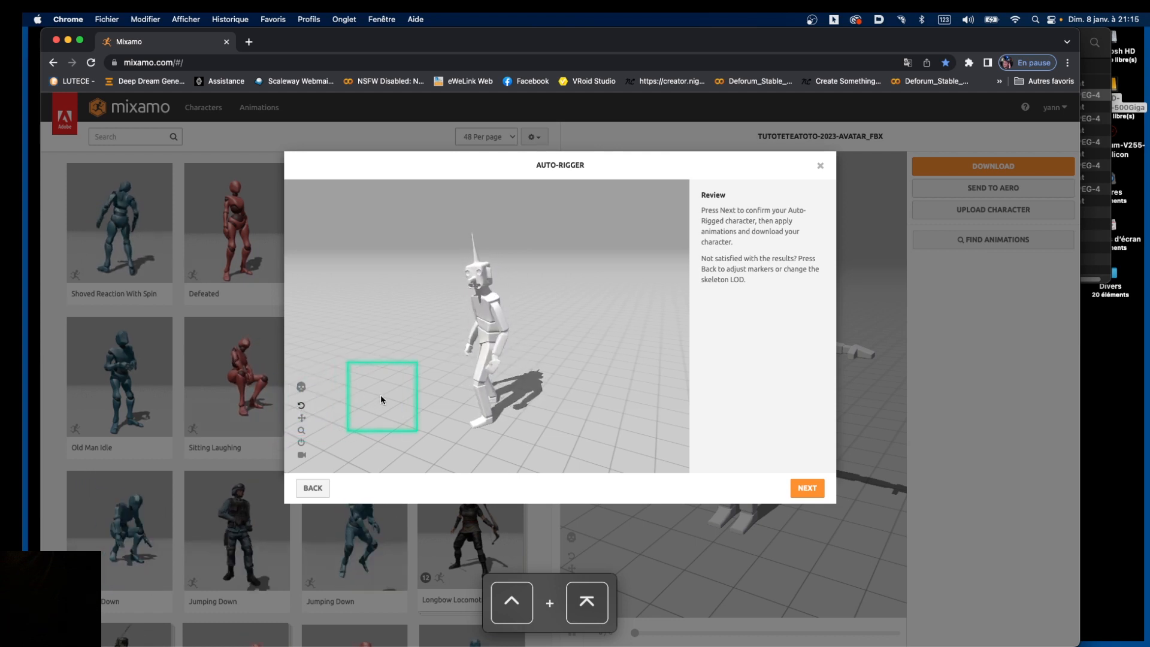
mouse_move(383, 395)
left_mouse_down()
mouse_move(506, 384)
mouse_move(410, 386)
mouse_move(356, 368)
mouse_move(364, 378)
mouse_move(489, 380)
mouse_move(428, 398)
mouse_move(509, 396)
left_mouse_up()
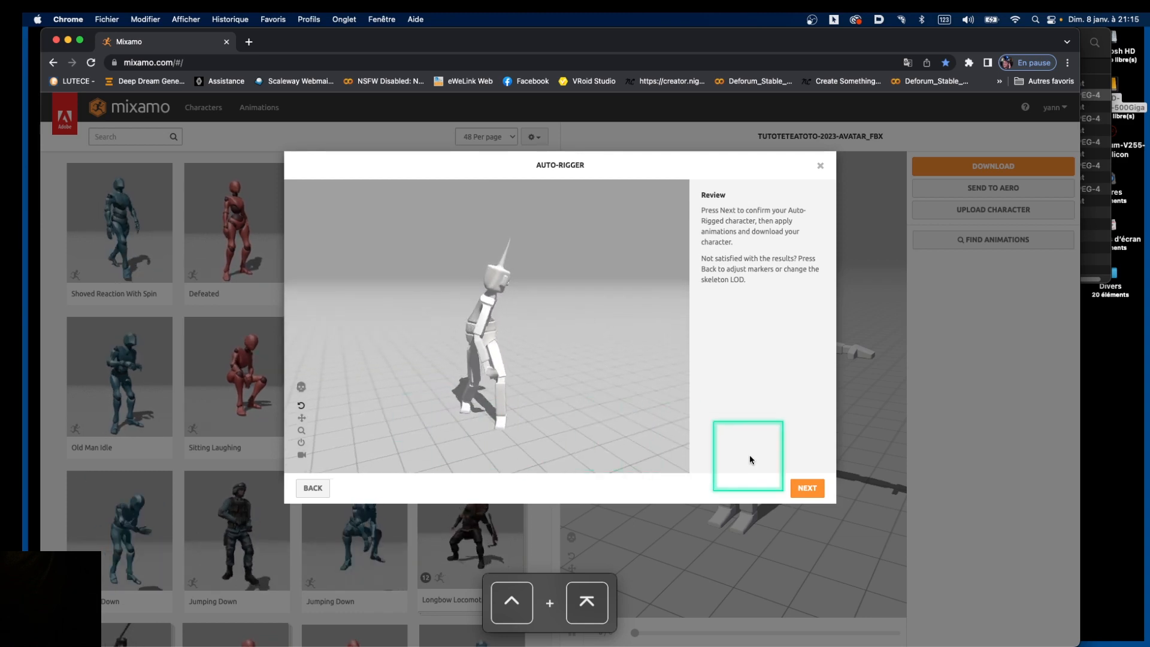
left_click(806, 488)
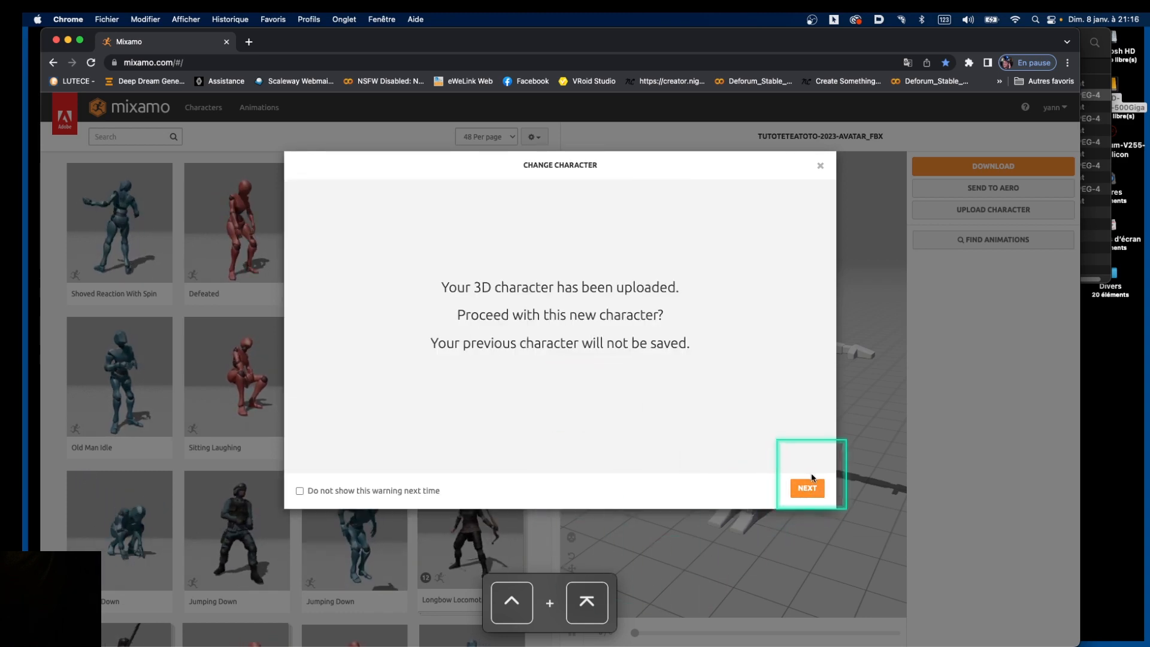
Use the rigged character and download it in T-pose as FBX for Unity (.fbx)
left_click(806, 488)
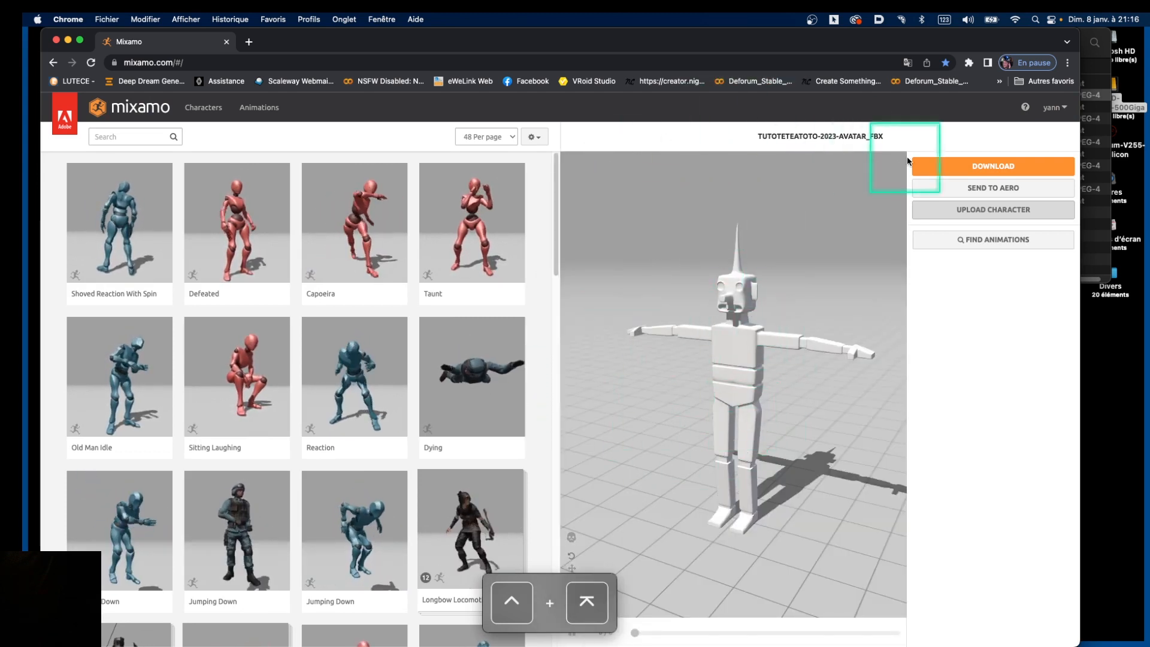
left_click(985, 169)
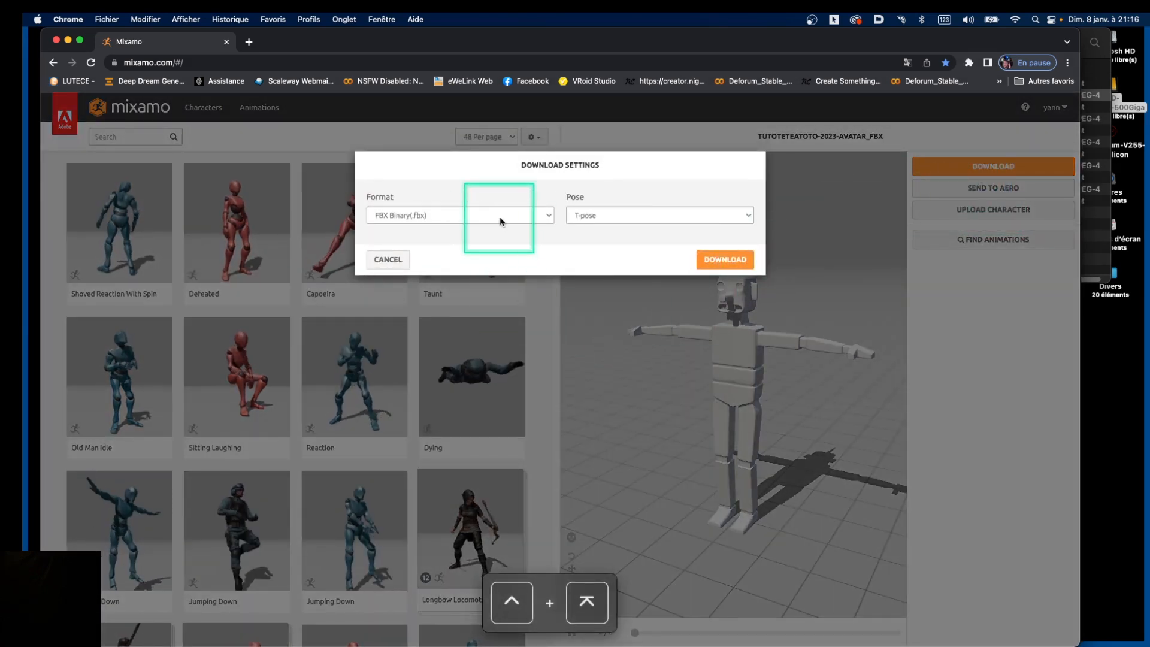
left_click(548, 217)
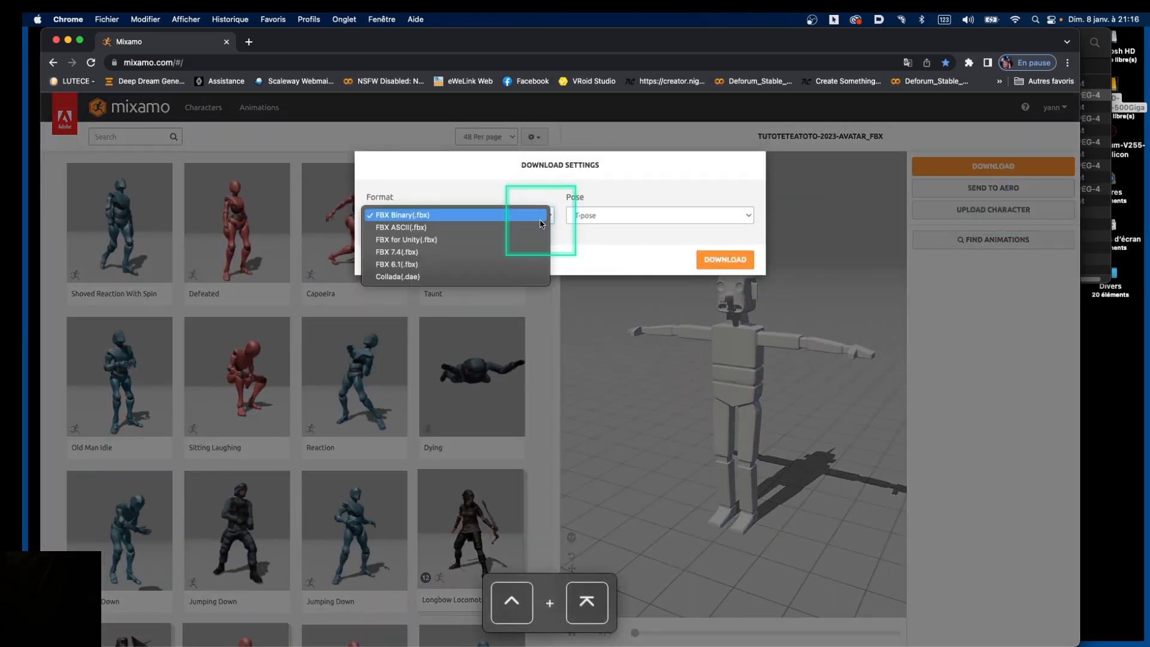
left_click(485, 239)
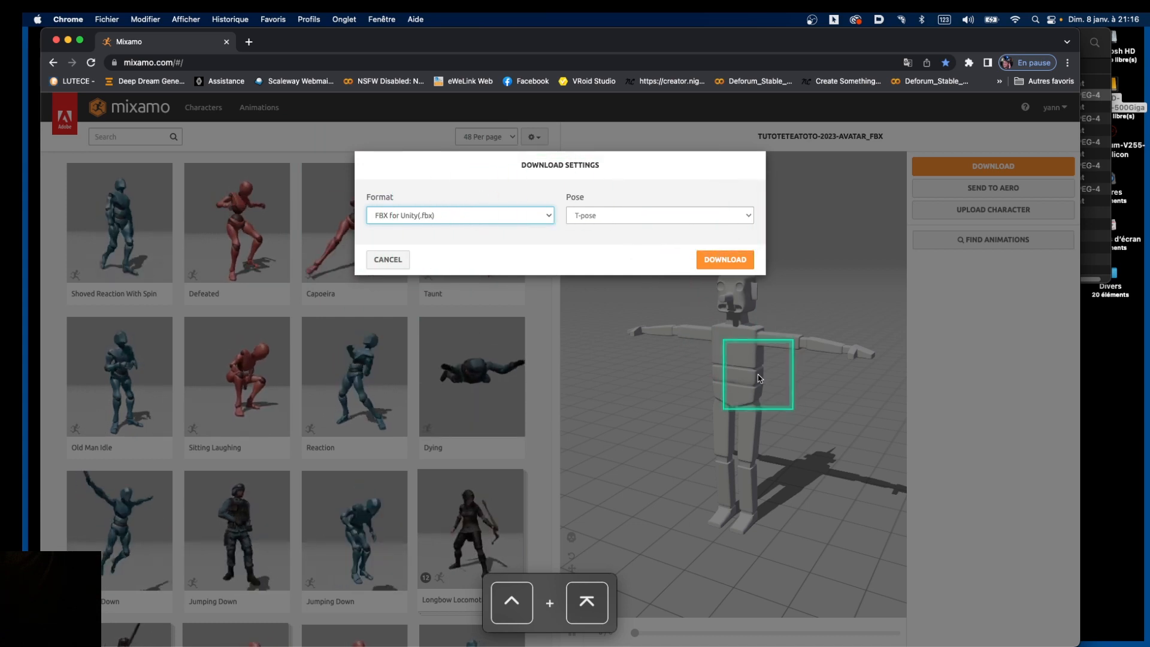
left_click(729, 259)
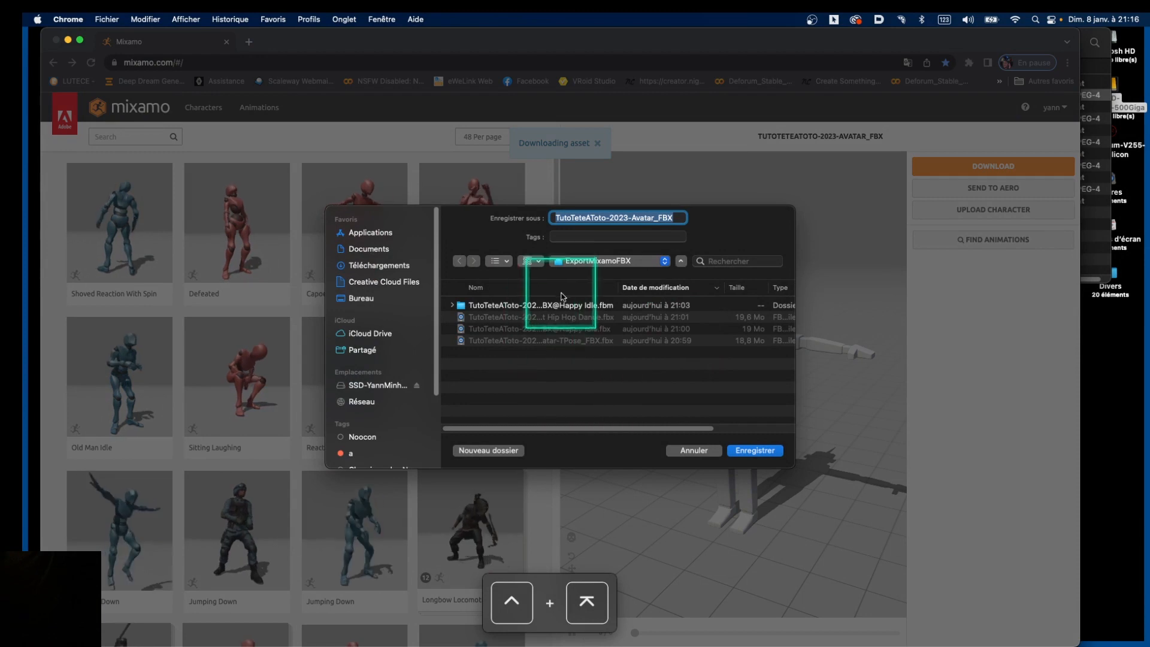
Save as TutoTeteAToto-2023-Avatar_FBX-TPOSE in ExportMixamoFBX, then enter 'Idle' in the animation search
left_click(619, 263)
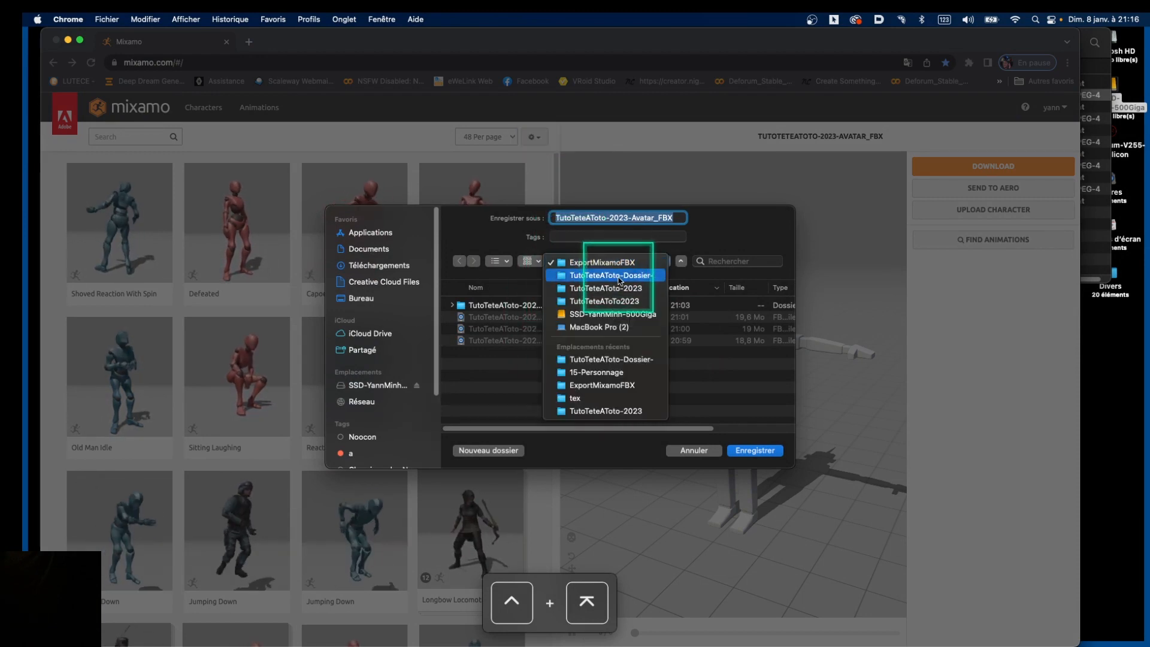
left_click(610, 276)
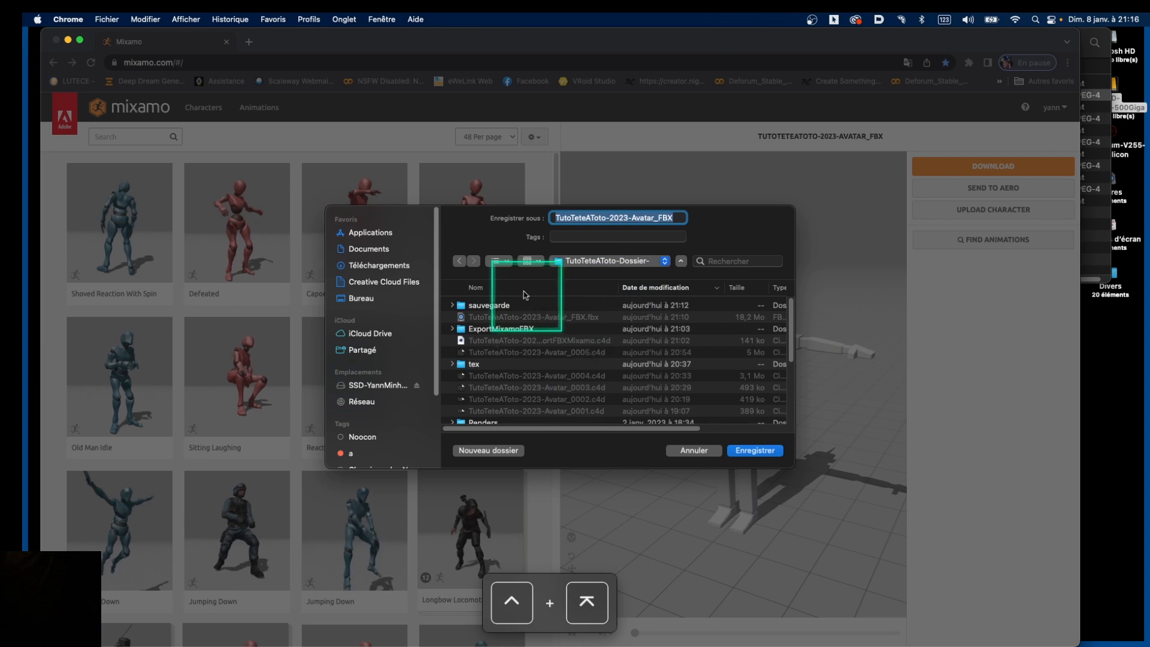
double_click(521, 330)
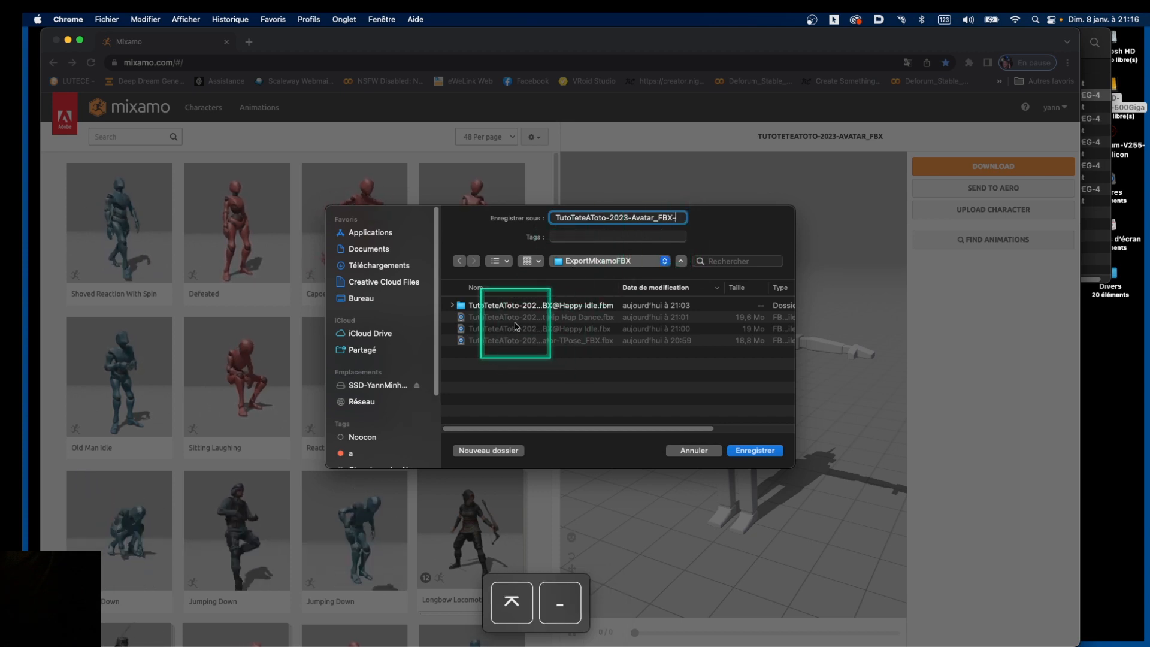
type("TPOSE")
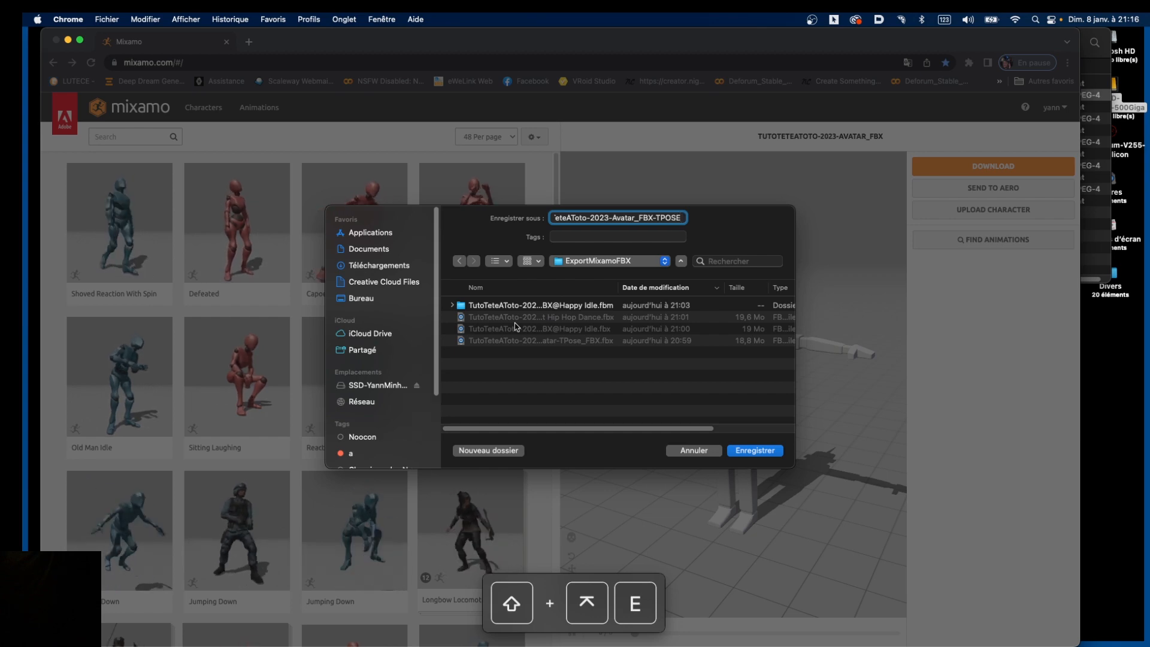
left_click(755, 450)
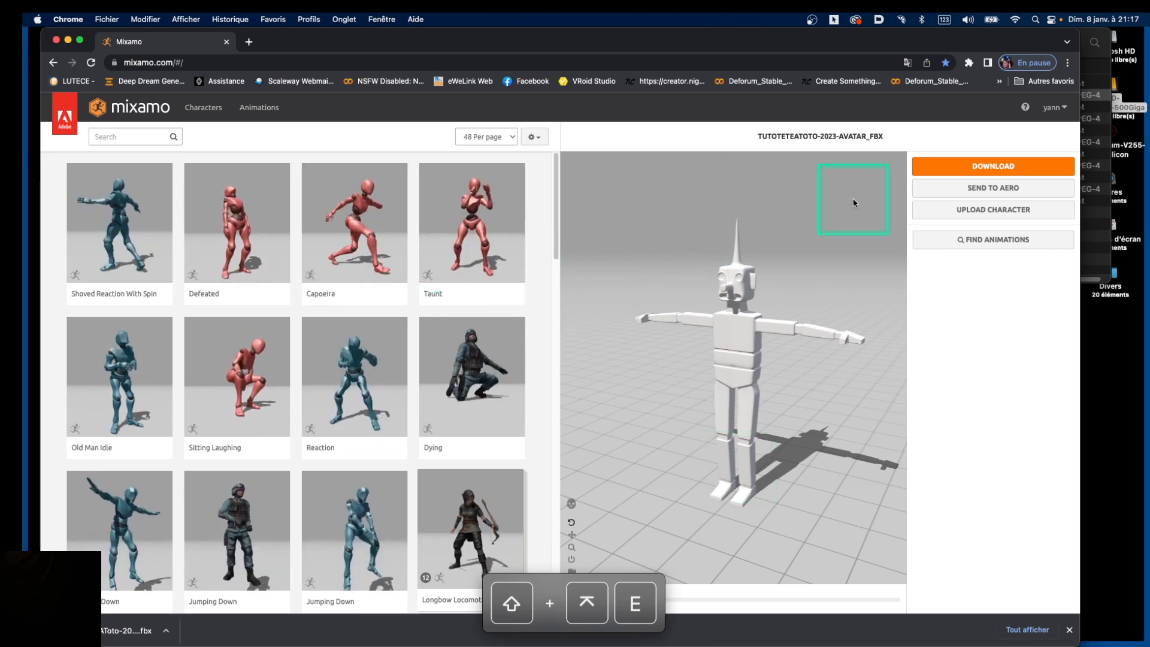
left_click(130, 139)
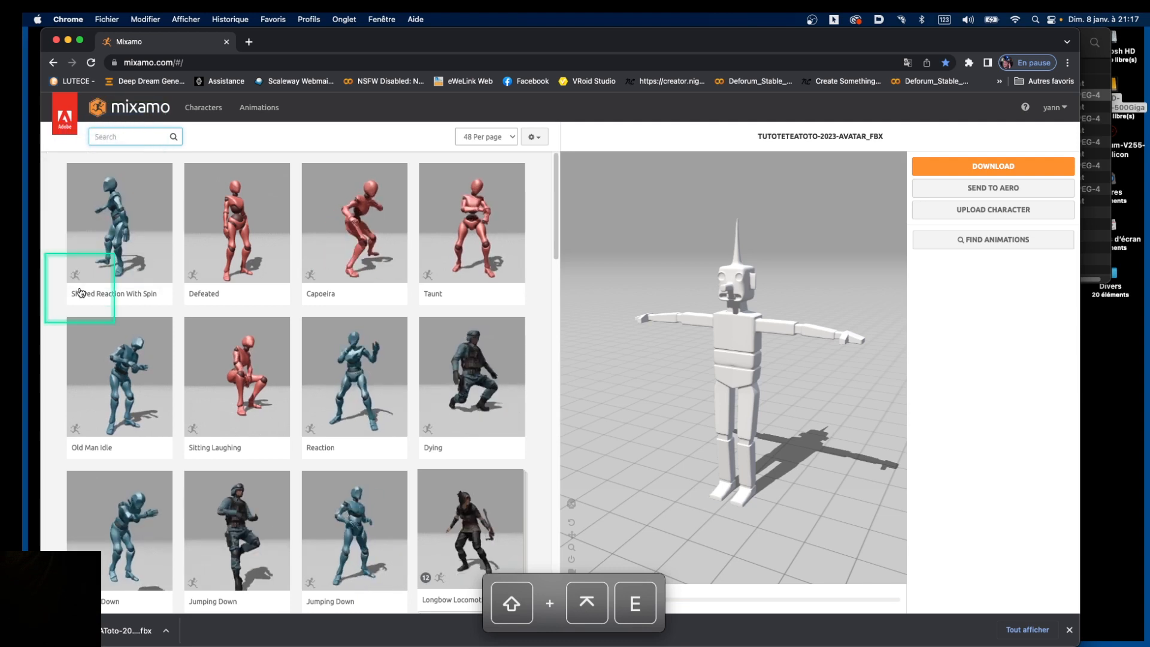
type("Idle")
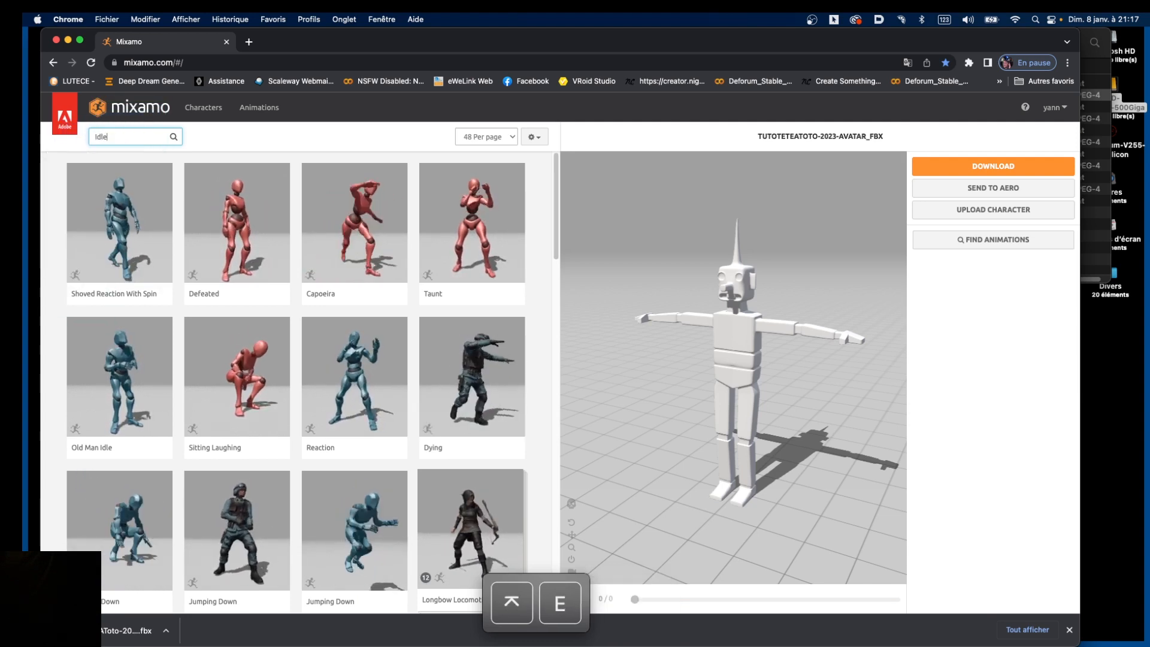
Run the 'Idle' search and scroll through the Idle animation results
key("Return")
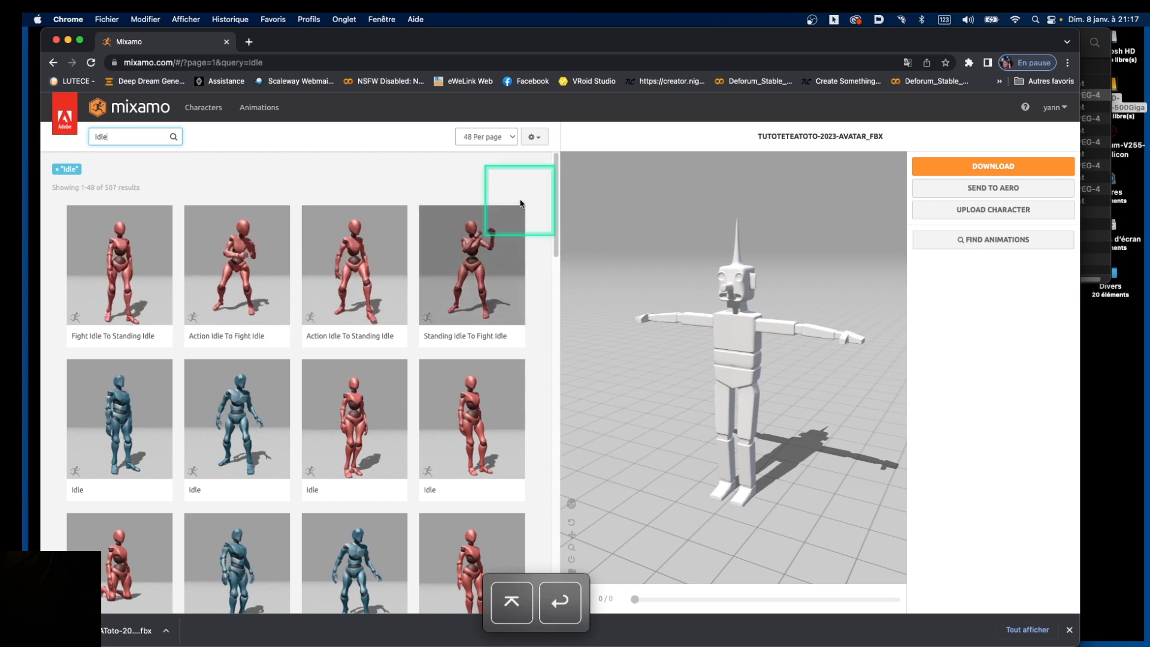
left_click_drag(563, 180, 570, 234)
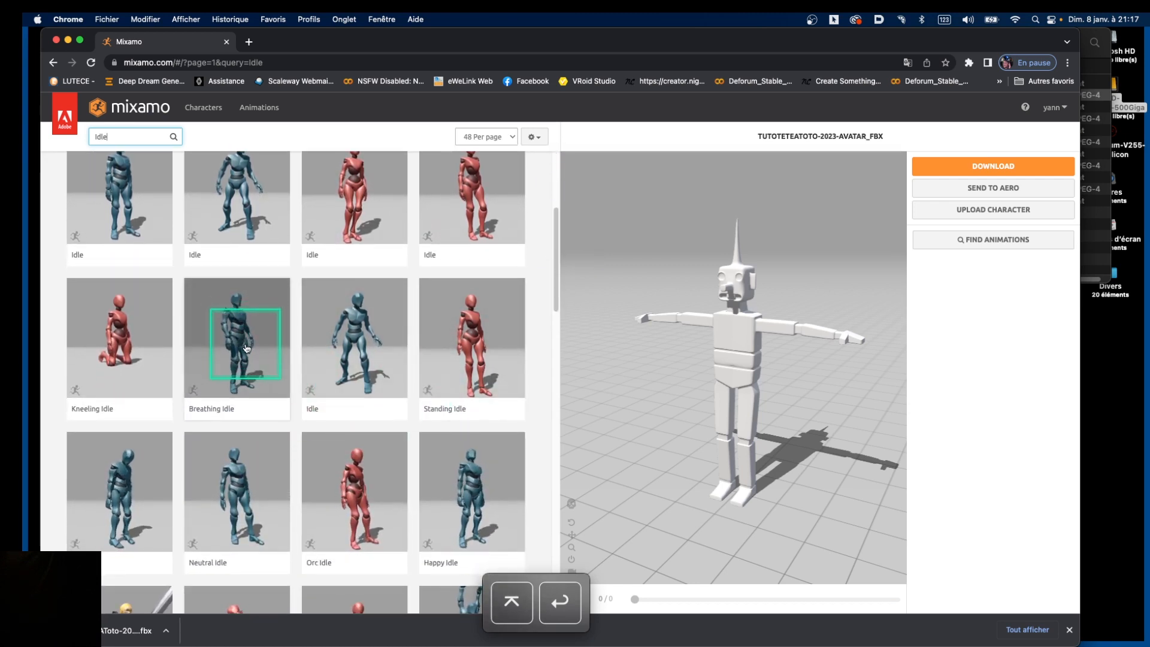
key("ctrl+KP_Enter")
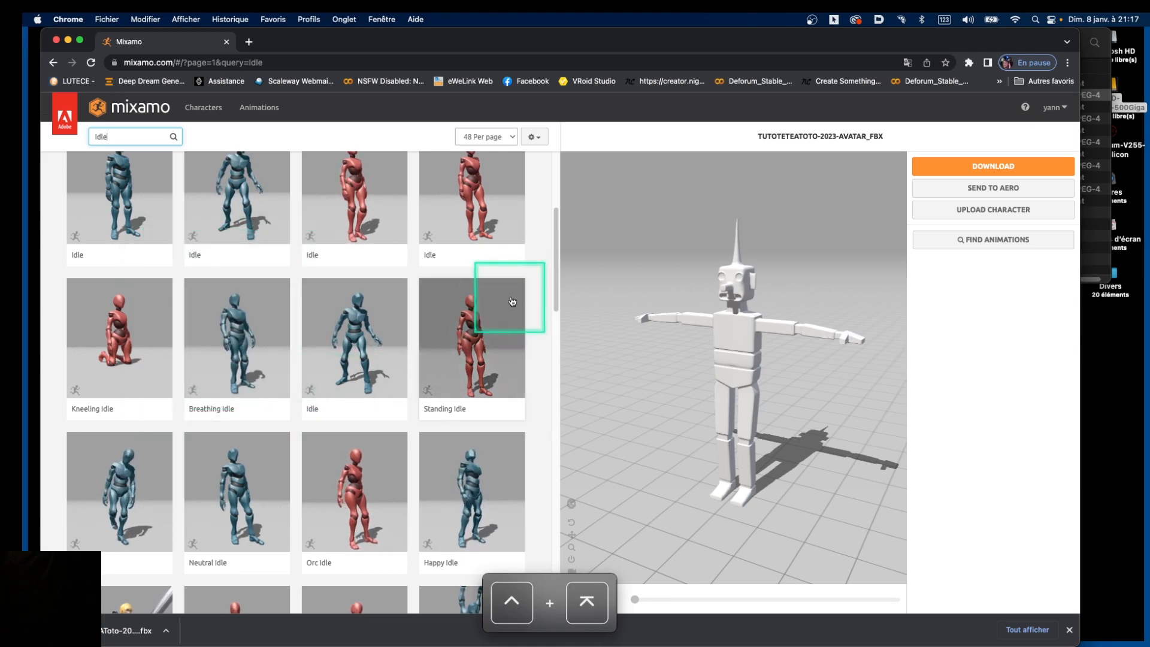
left_click_drag(557, 267, 559, 323)
Apply the Happy Idle animation to the character and orbit to preview it
left_click(482, 314)
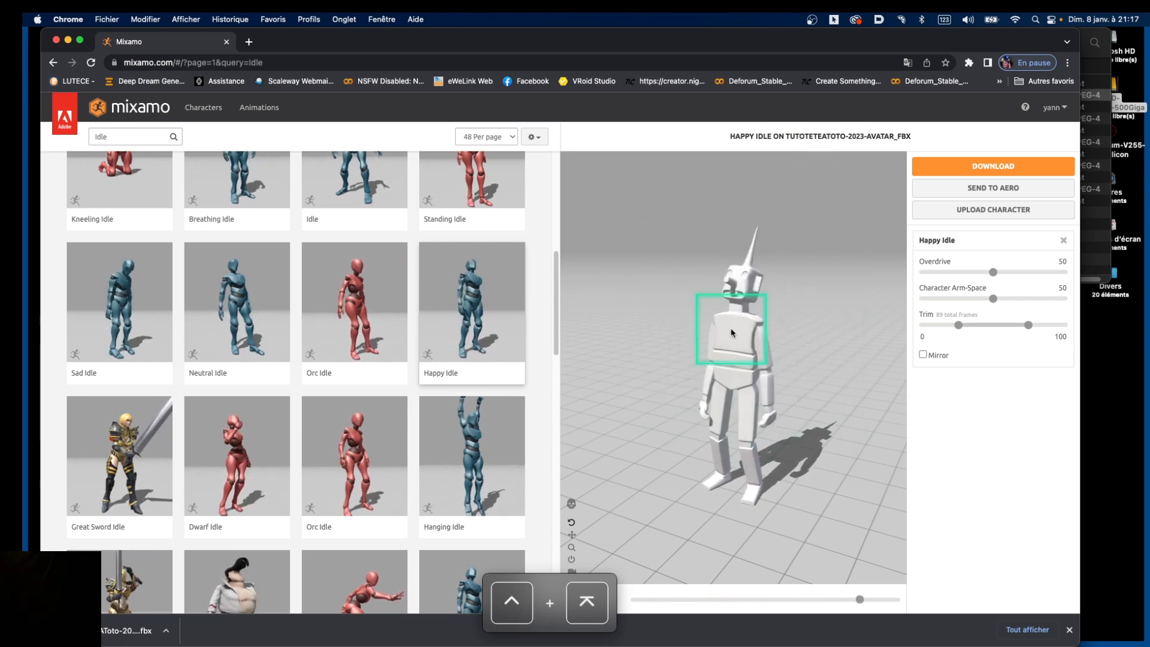
mouse_move(734, 333)
left_mouse_down()
mouse_move(785, 316)
mouse_move(814, 332)
mouse_move(747, 319)
left_mouse_up()
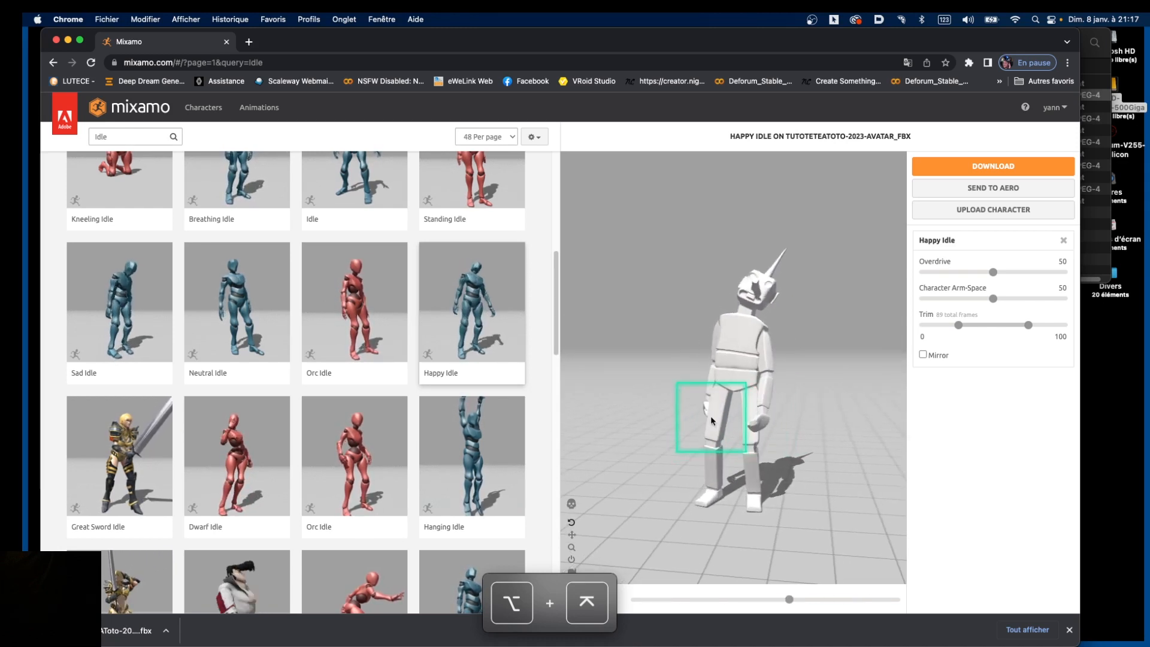
key("ctrl+KP_Enter")
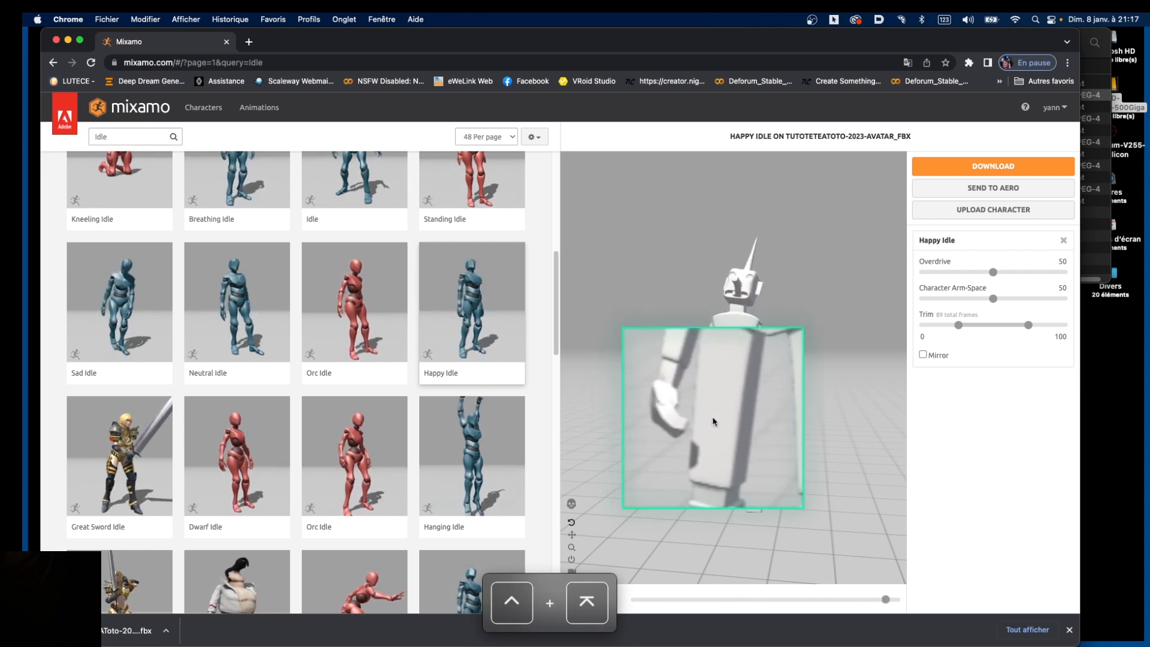
key("ctrl+KP_Enter")
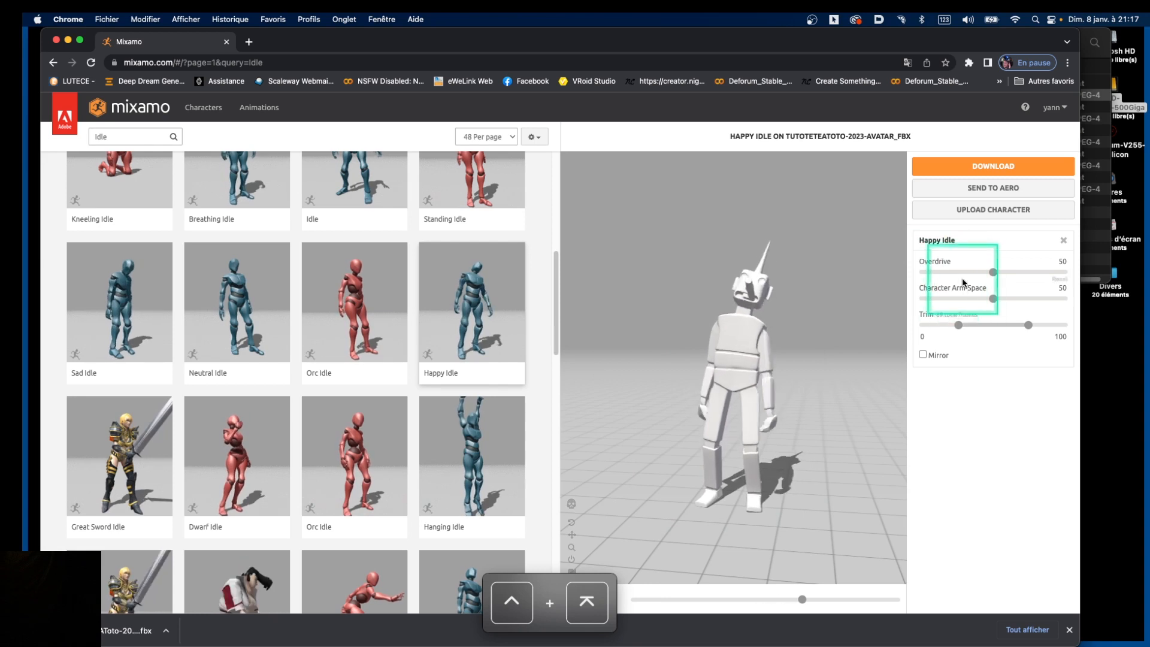
Raise Character Arm-Space to 60 and bring up the Happy Idle download settings
left_click_drag(1001, 297, 1004, 298)
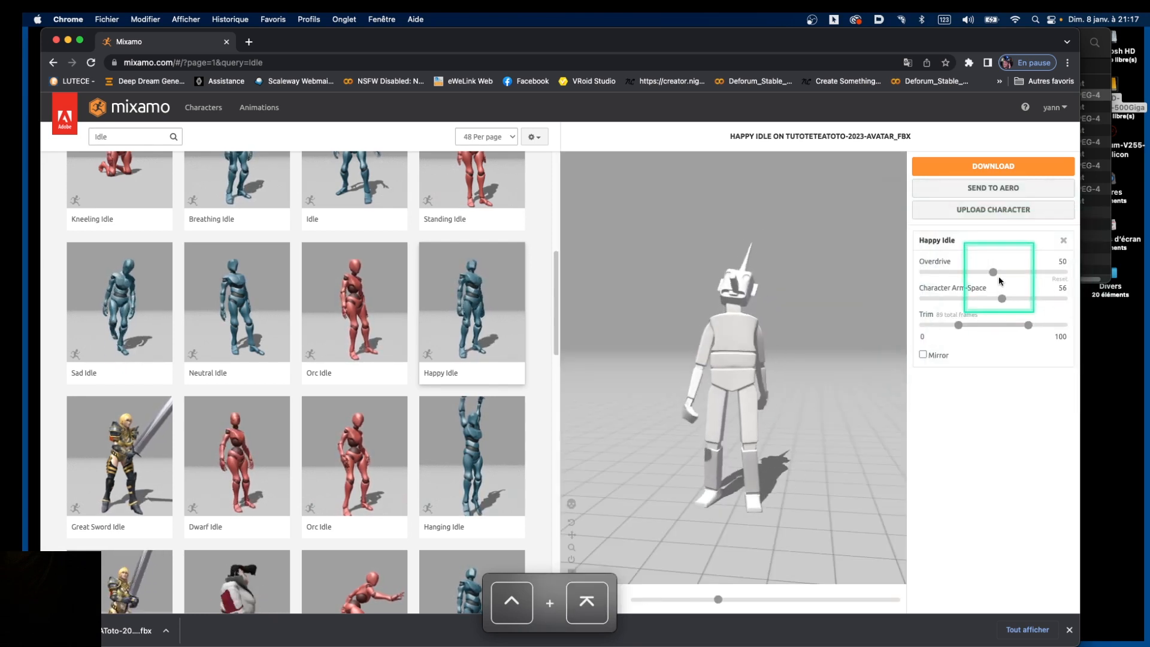
left_click_drag(1002, 297, 1008, 298)
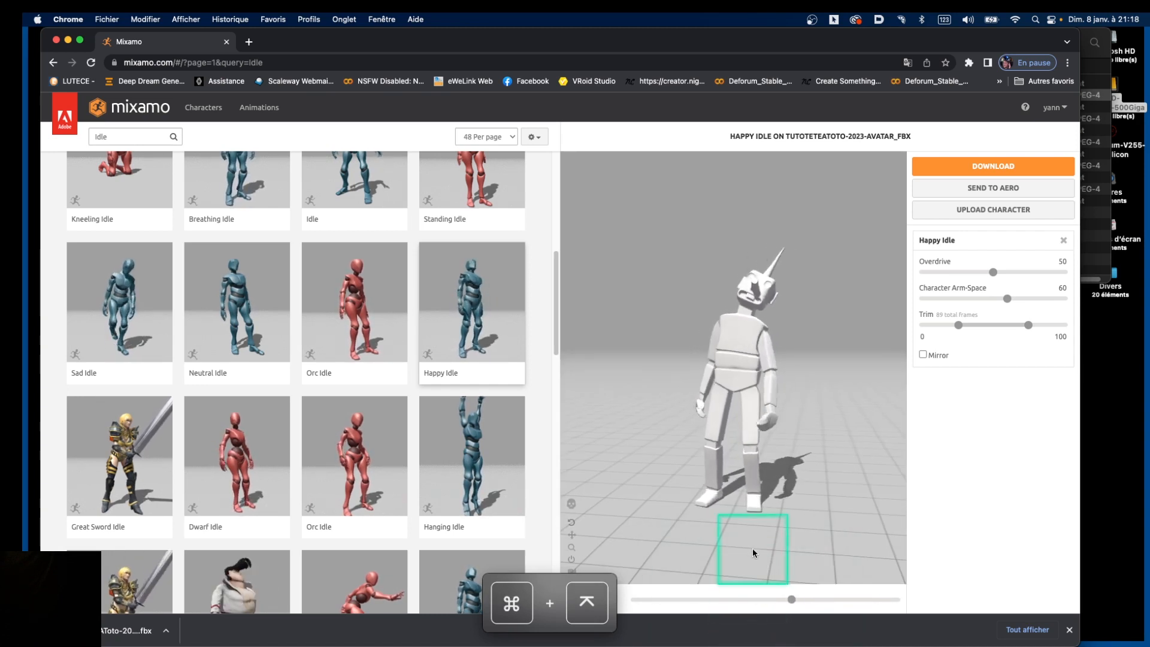
left_click_drag(947, 41, 941, 38)
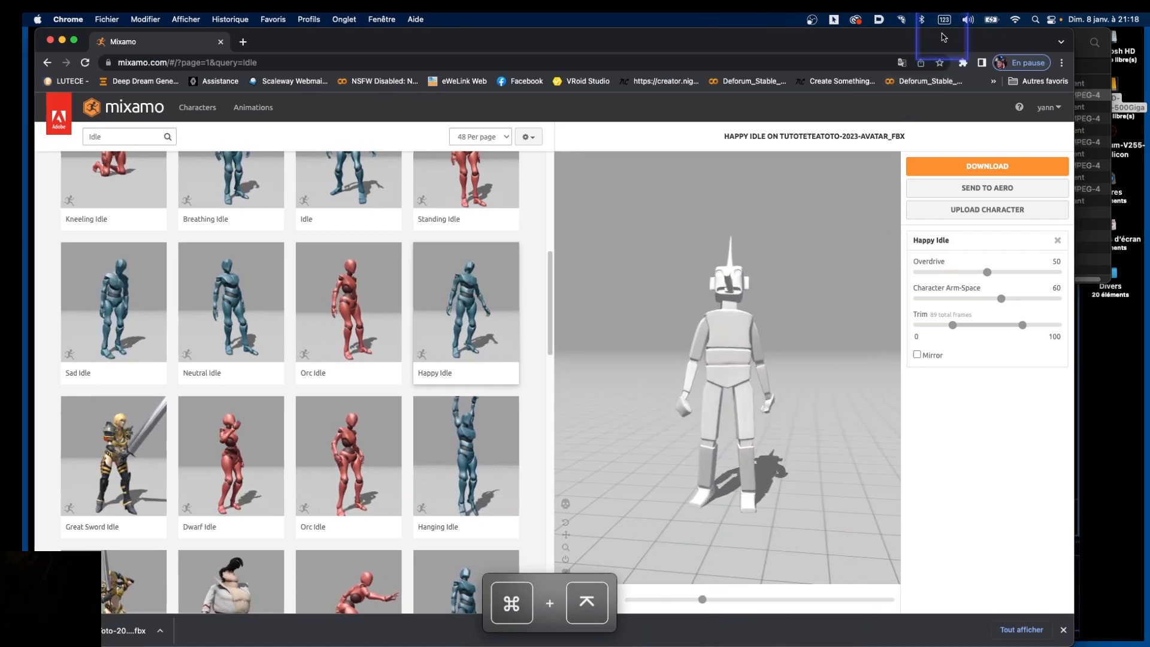
left_click(982, 167)
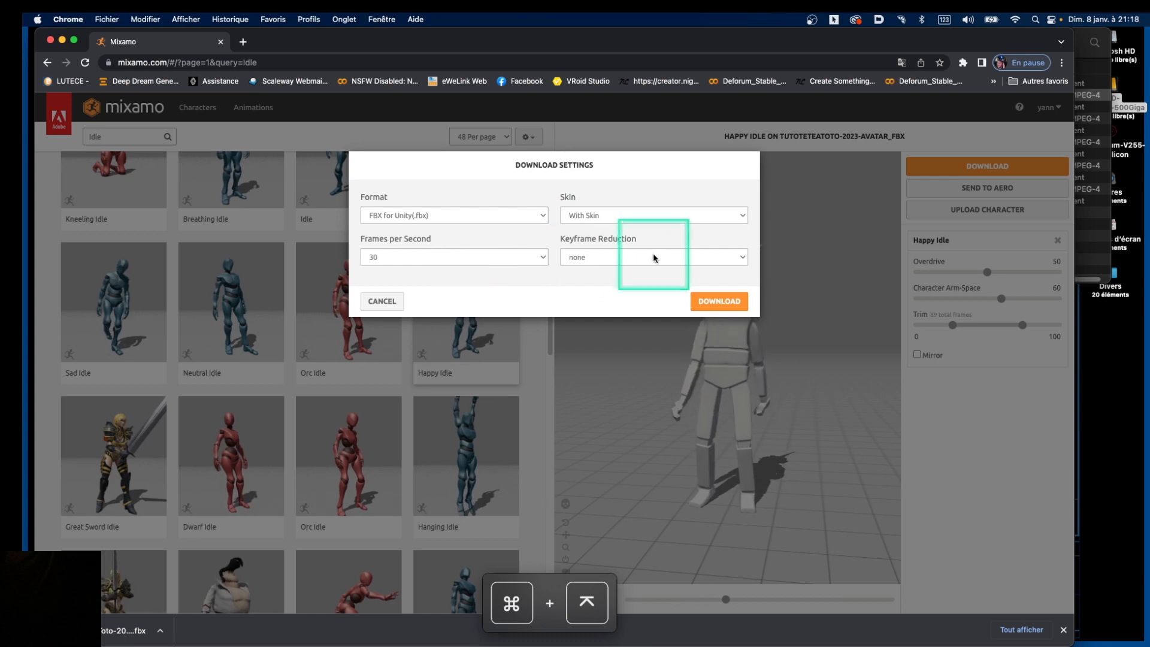
Save the FBX as 'TutoTeteAToto-2023-Avatar_FBX@Happy Idle.fbx' in ExportMixamoFBX, replacing the older copy
left_click(725, 300)
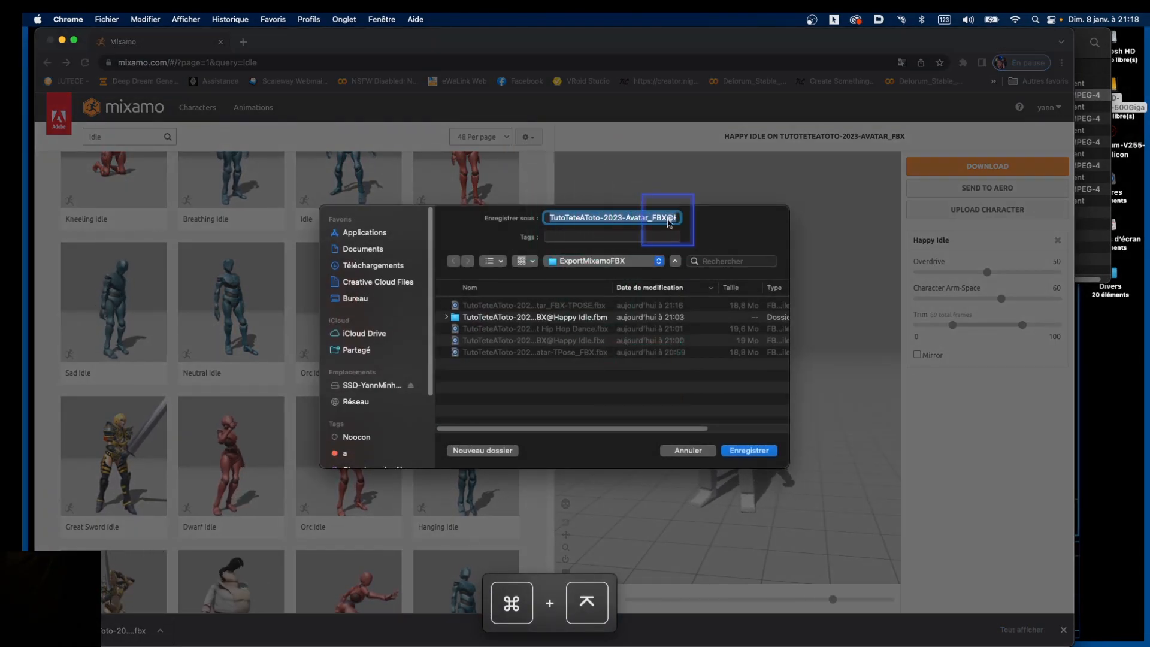
key("ctrl+KP_Enter")
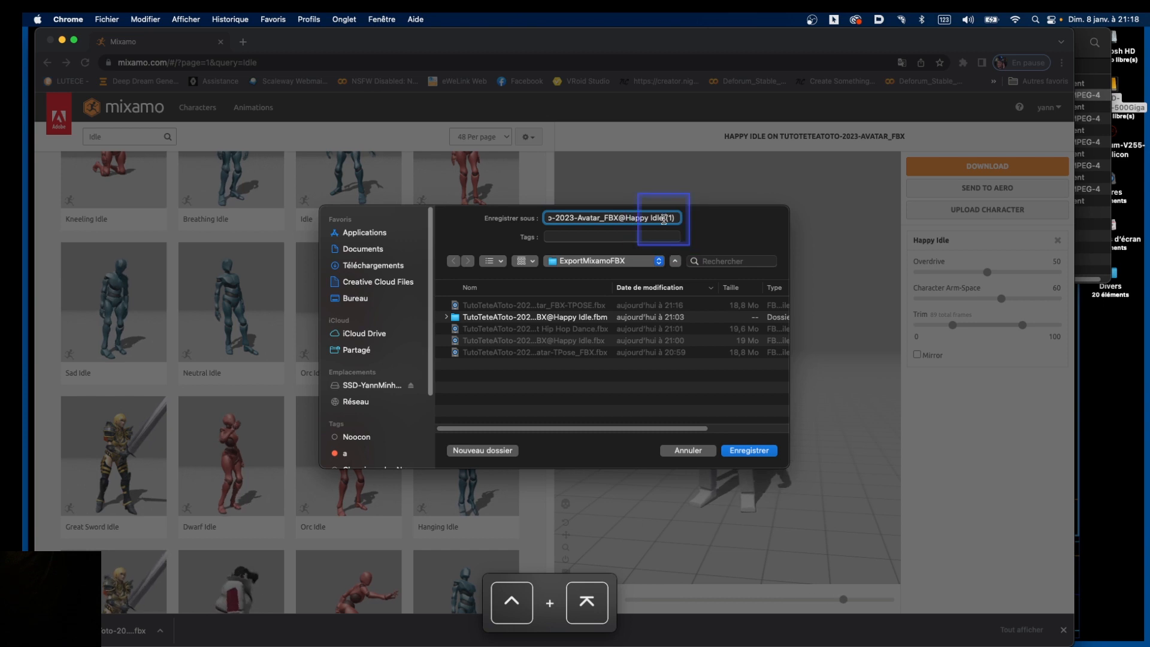
key("BackSpace")
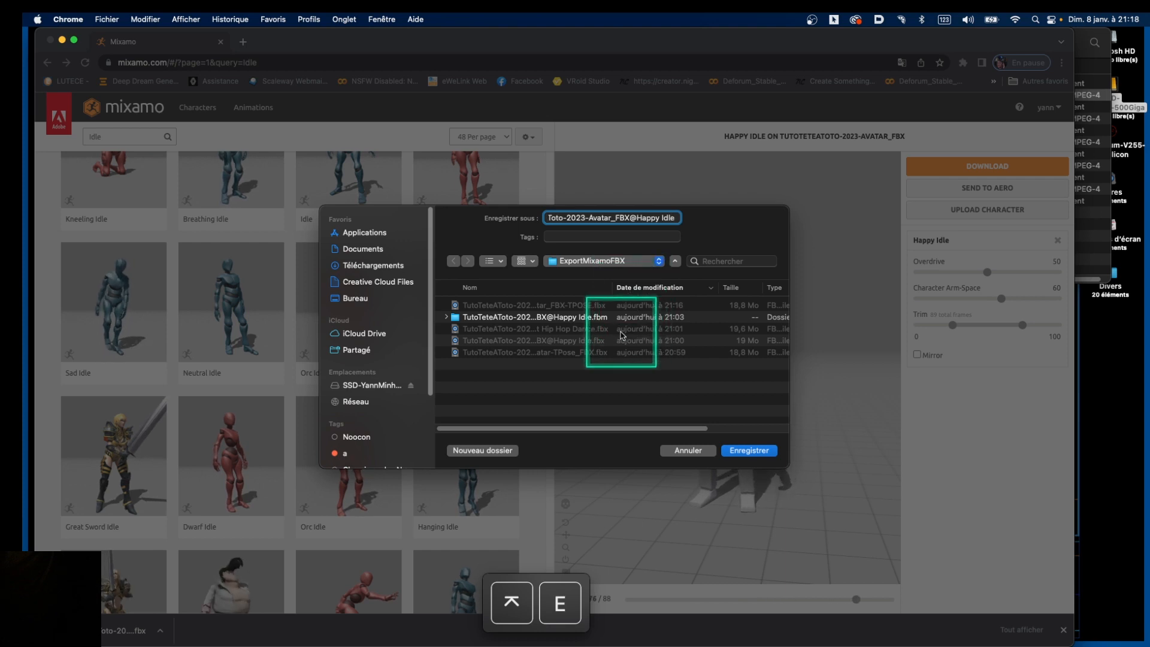
left_click(754, 449)
left_click(639, 398)
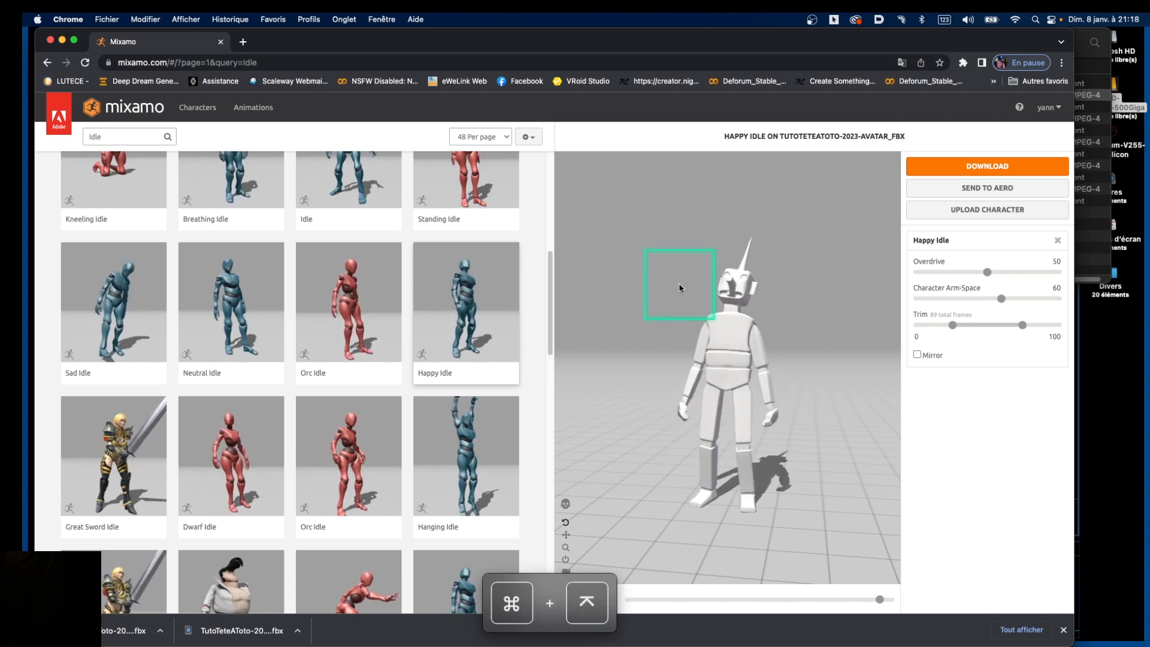
key("super+Tab")
key("super+Tab")
key("super+Tab")
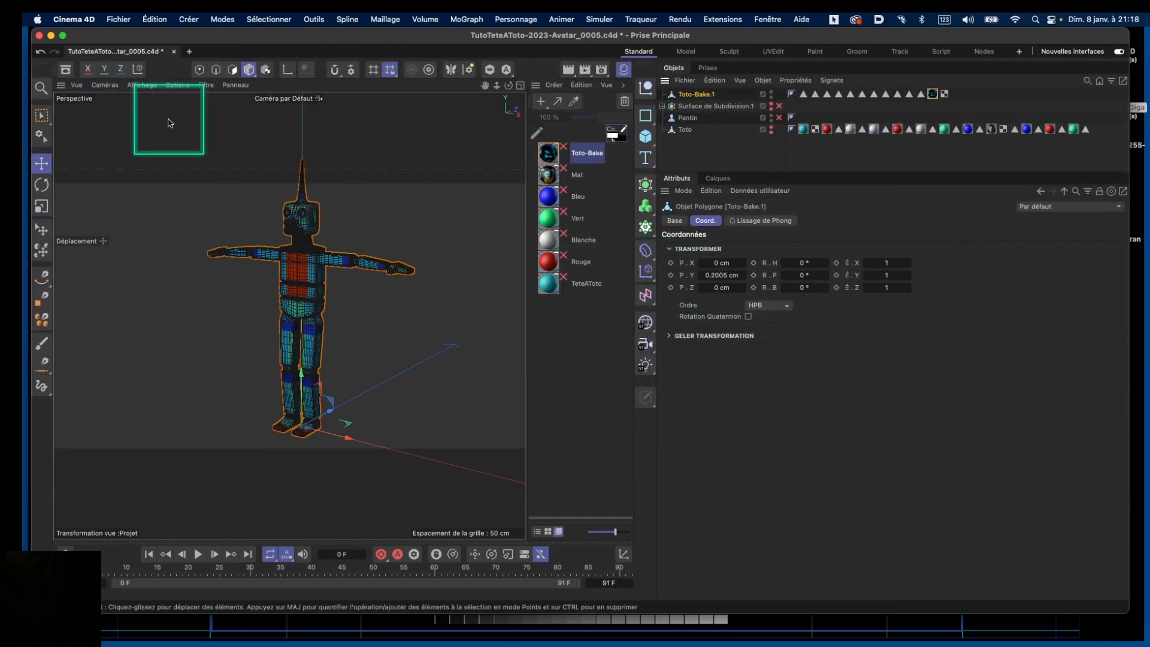
Start a new empty project in Cinema 4D
left_click_drag(128, 31, 130, 26)
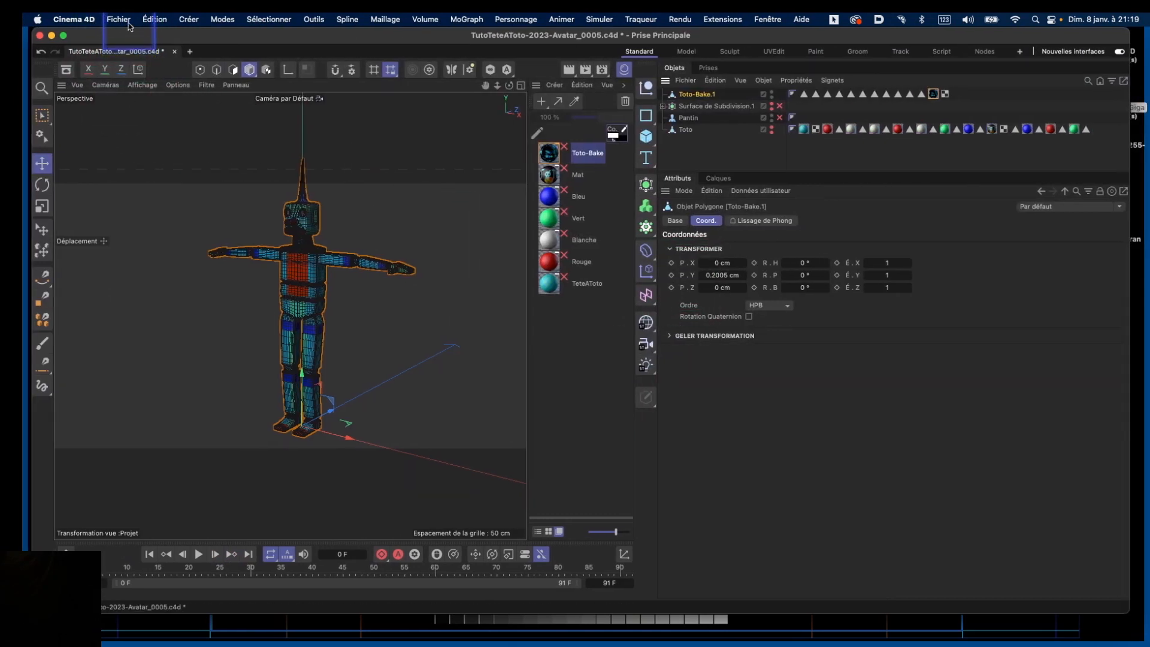
left_click(126, 19)
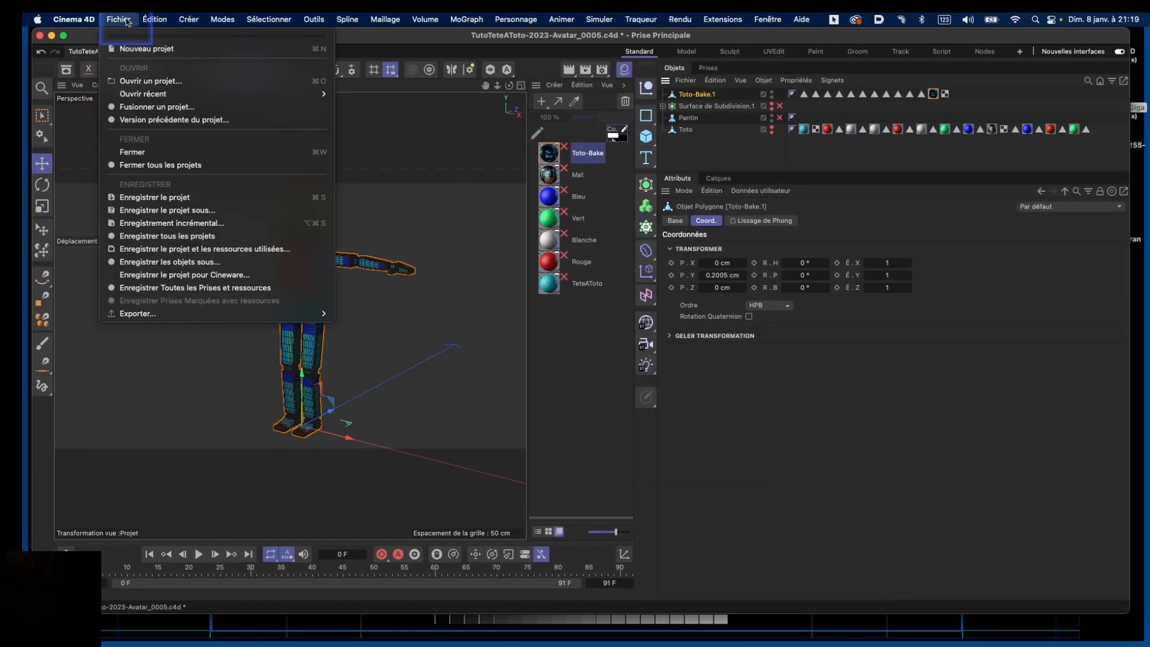
left_click(133, 54)
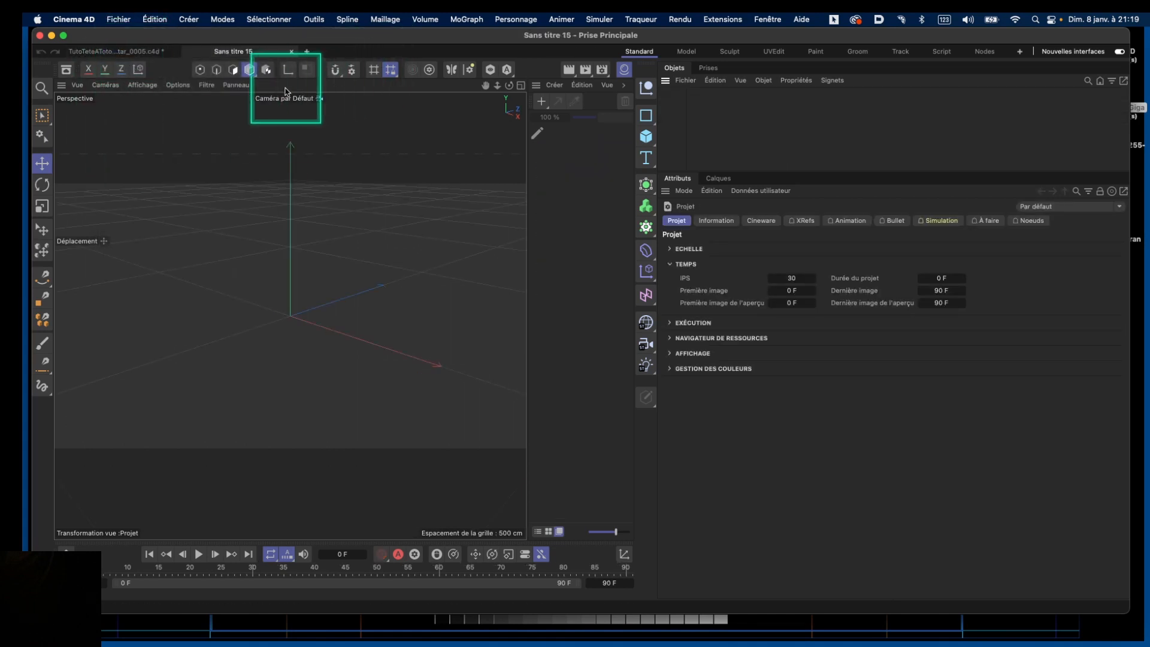
Save the project as TutoTeteAToto-2023-Avatar-ImportMixamo.c4d in the TutoTeteAToto-Dossier folder
left_click(129, 21)
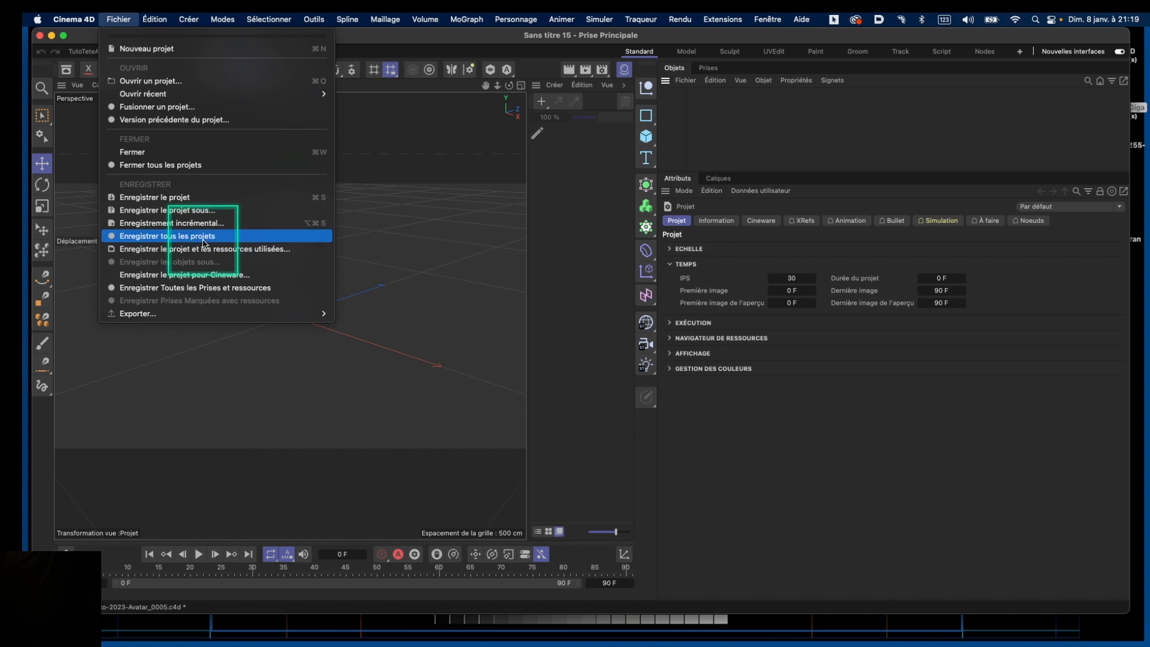
key("ctrl+KP_Enter")
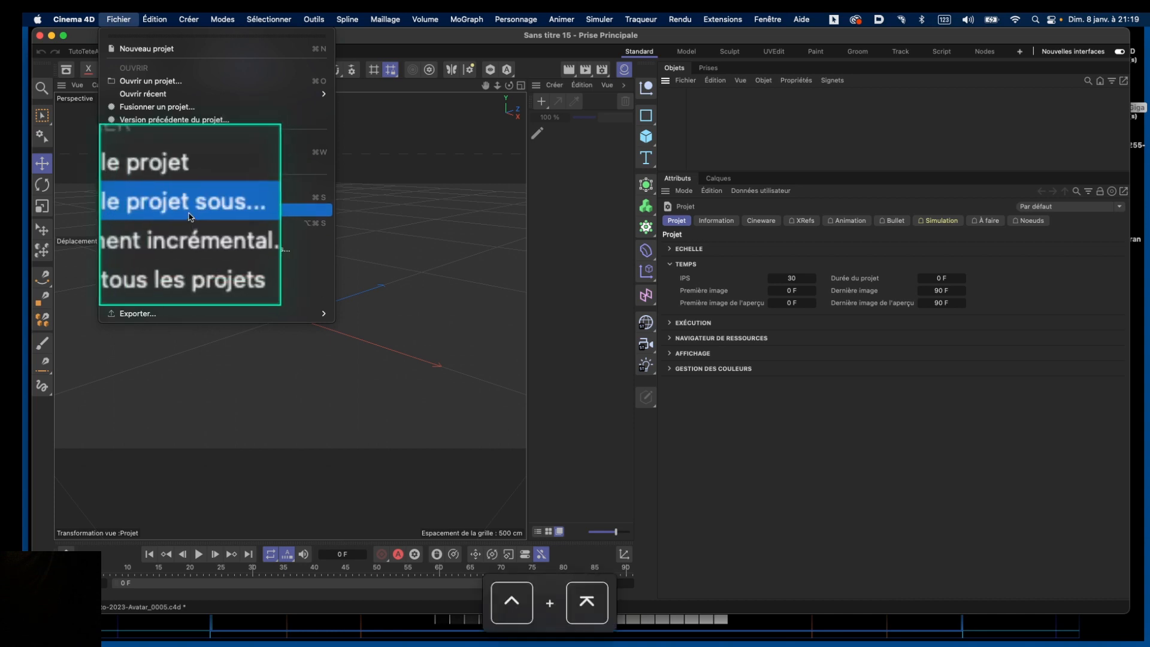
left_click(189, 211)
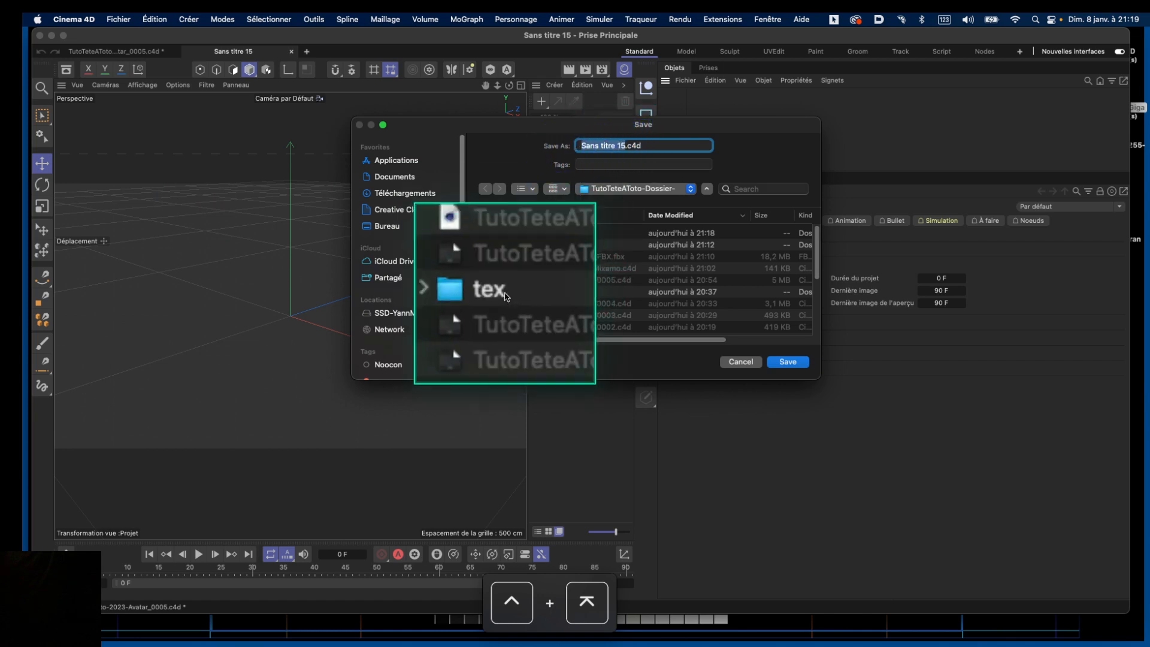
key("ctrl+KP_Enter")
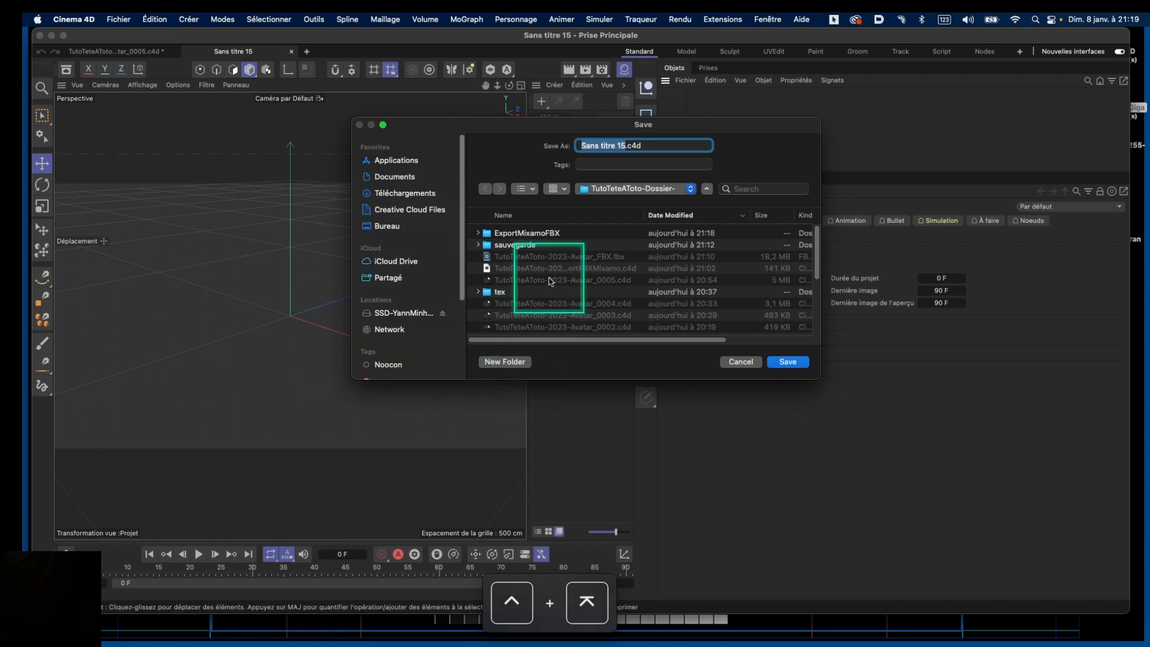
left_click(551, 257)
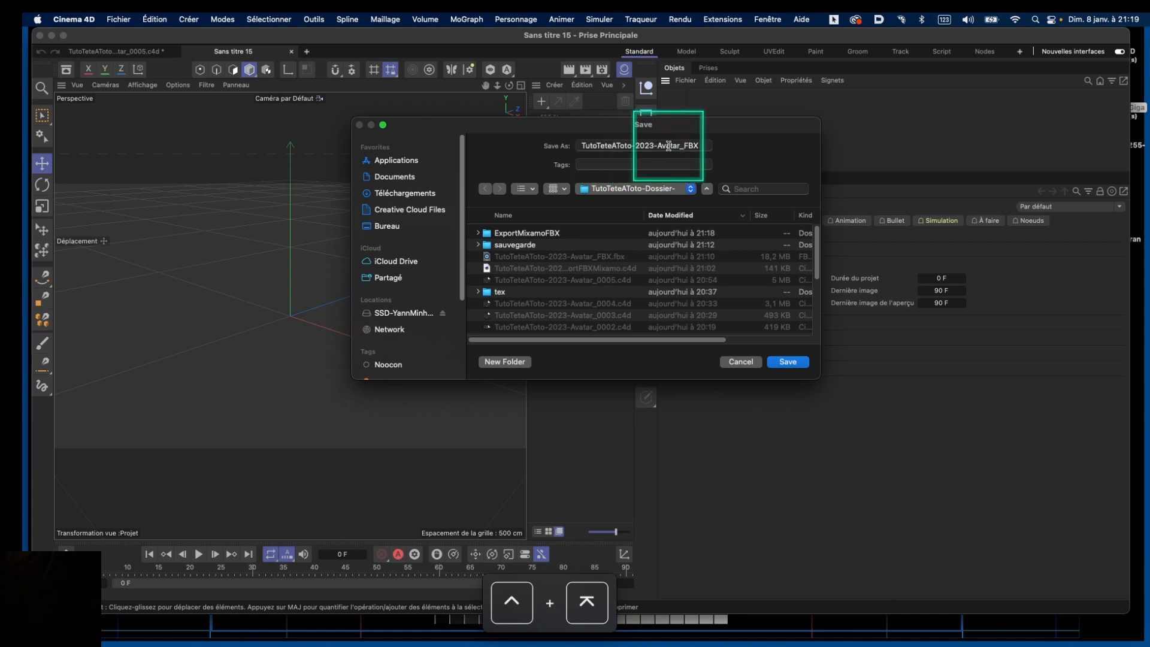
left_click(698, 146)
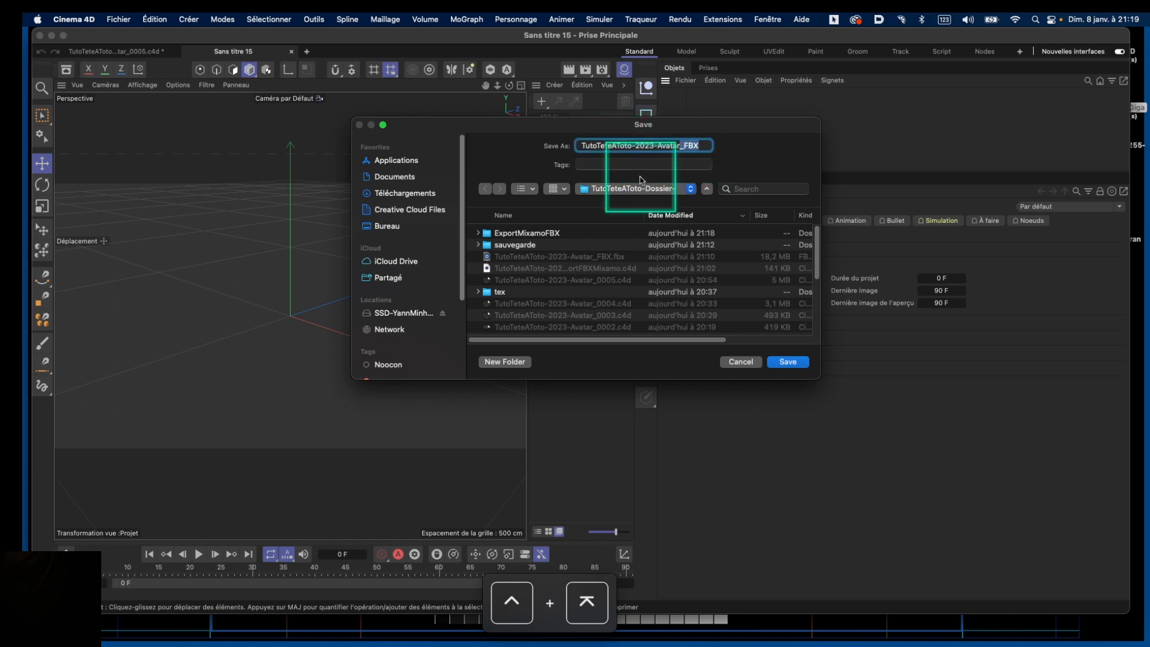
type("-")
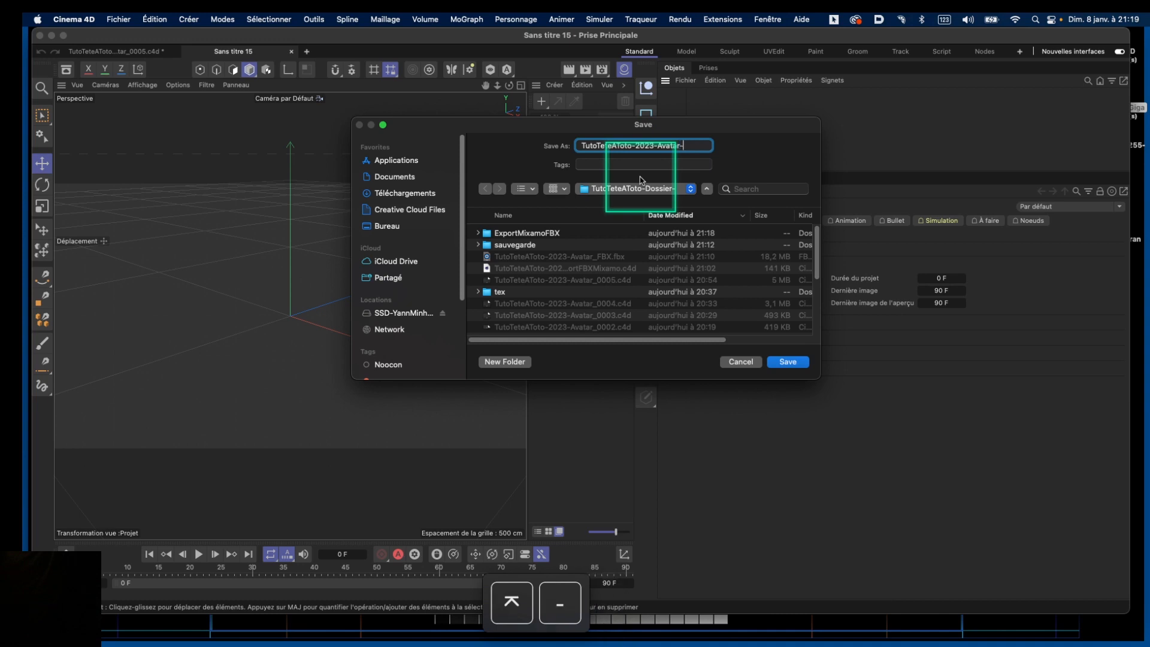
type("ImportMixamo")
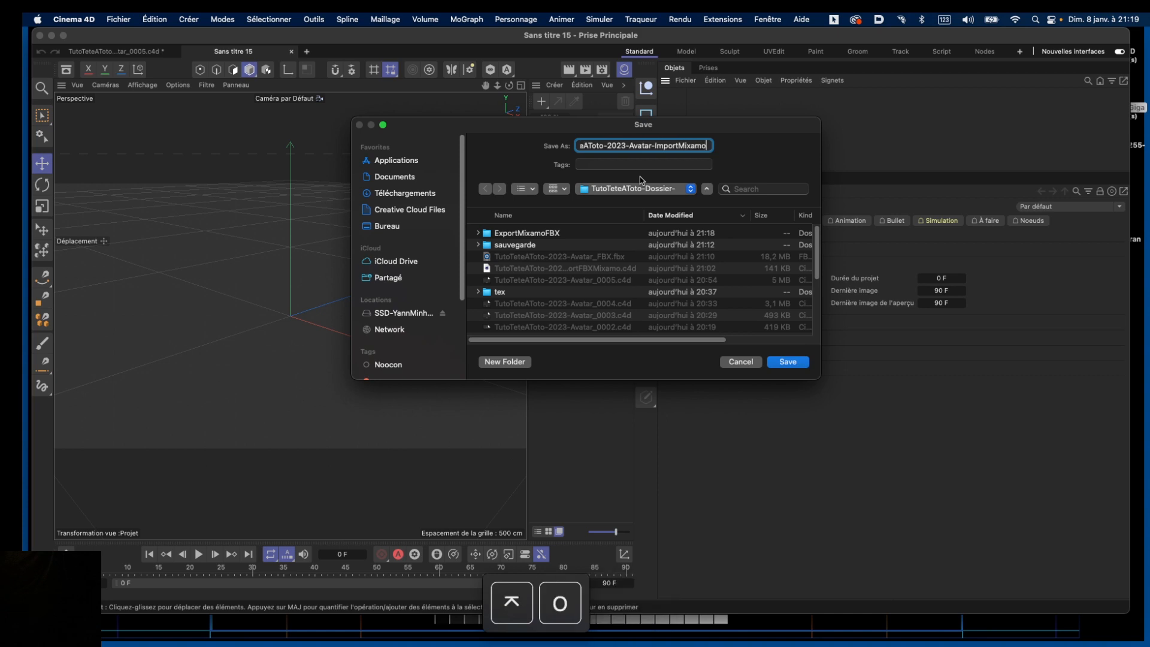
key("Return")
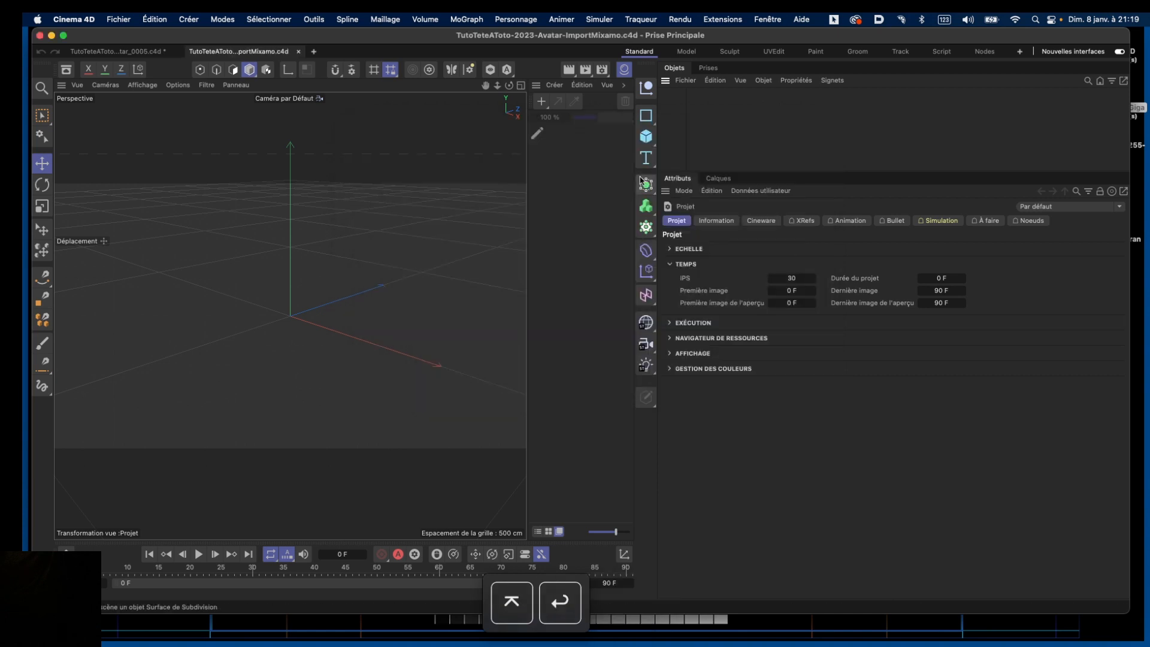
Merge the Happy Idle .fbx from ExportMixamoFBX, accepting the FBX import settings and takes prompt
left_click(127, 20)
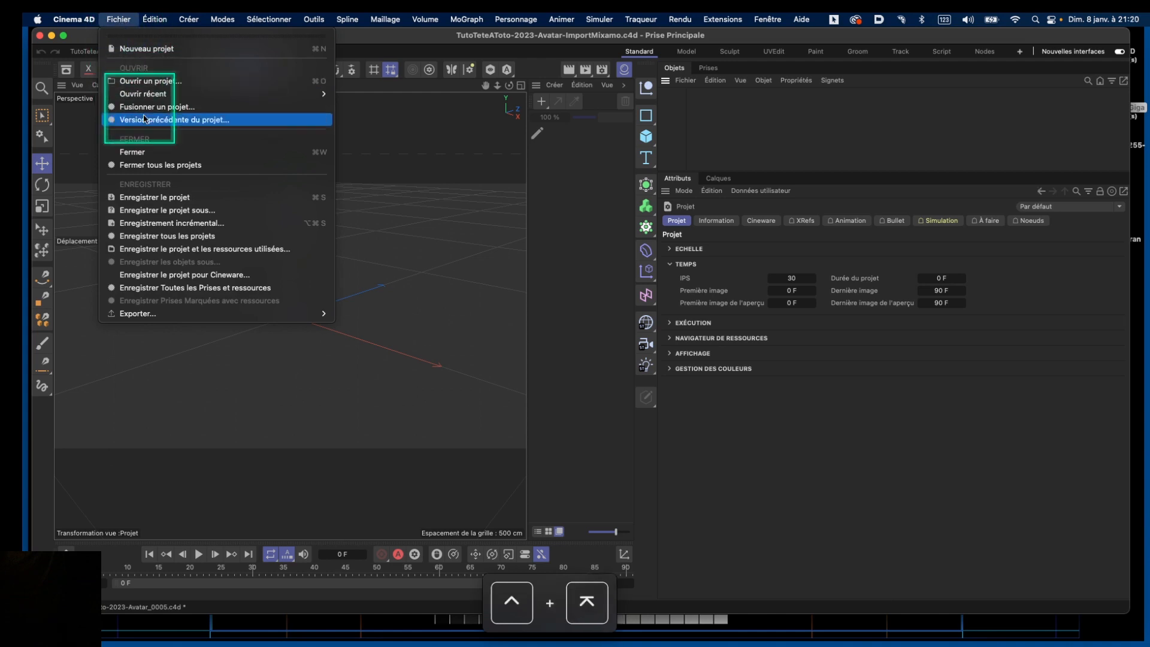
left_click(190, 108)
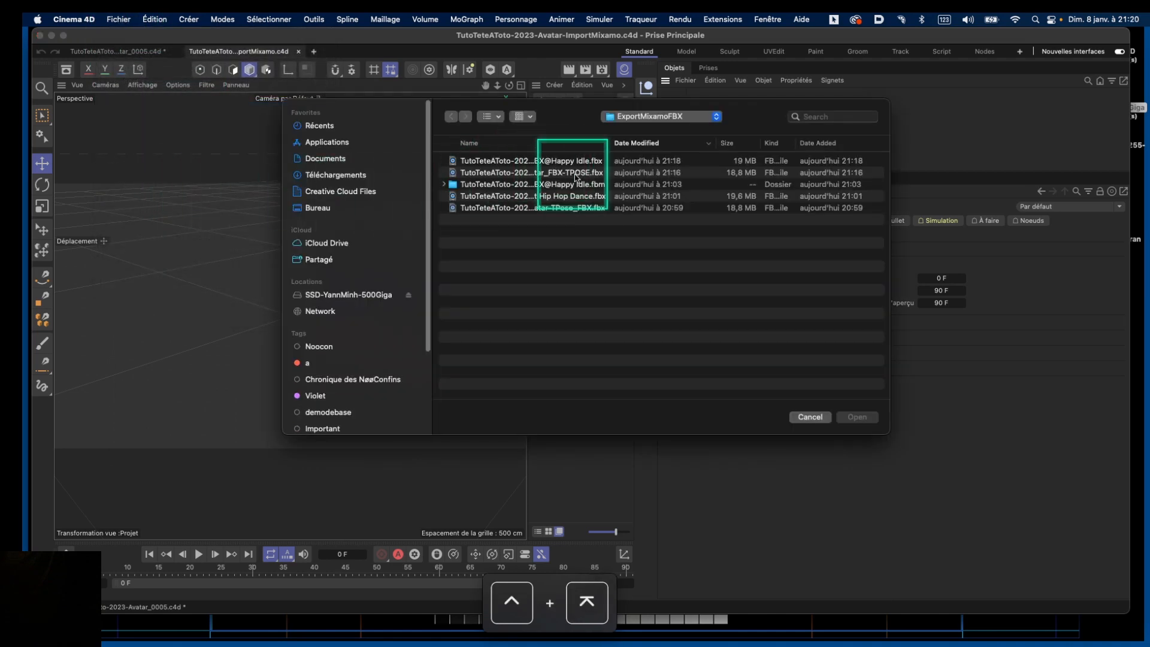
left_click(584, 162)
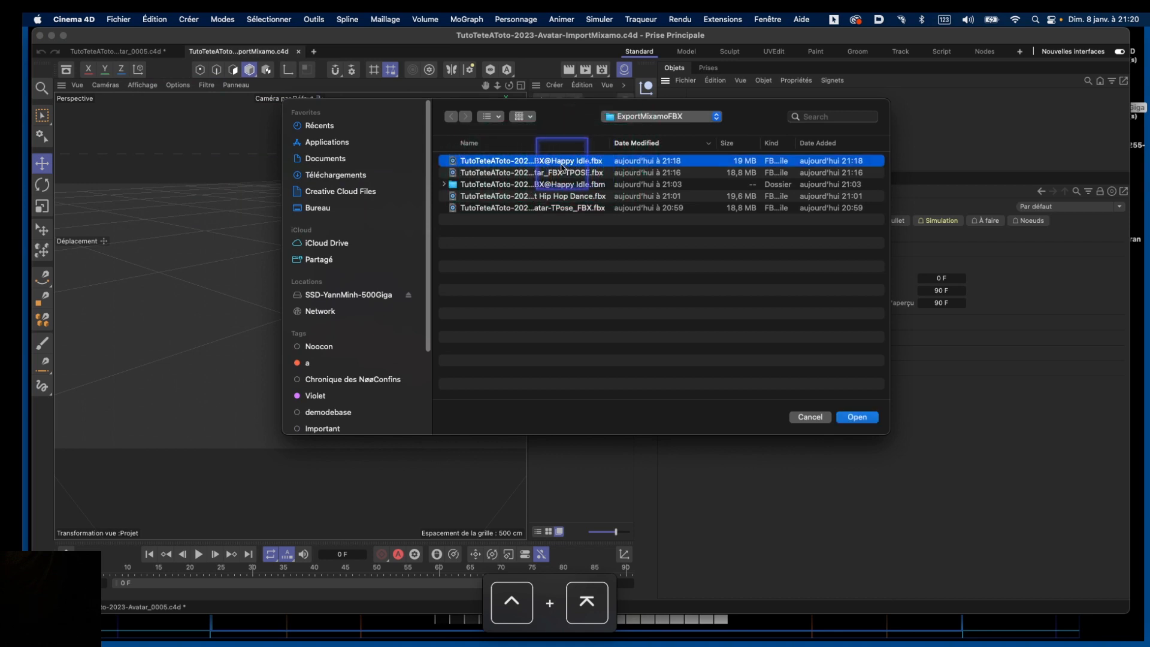
double_click(560, 172)
left_click(585, 352)
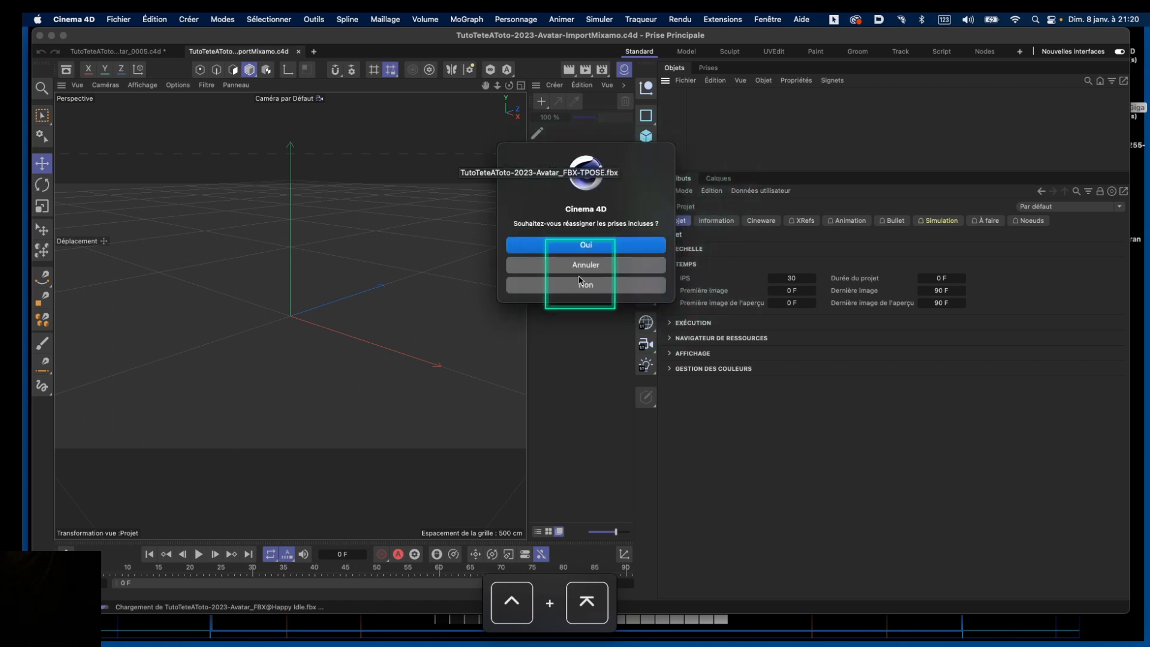
left_click(587, 285)
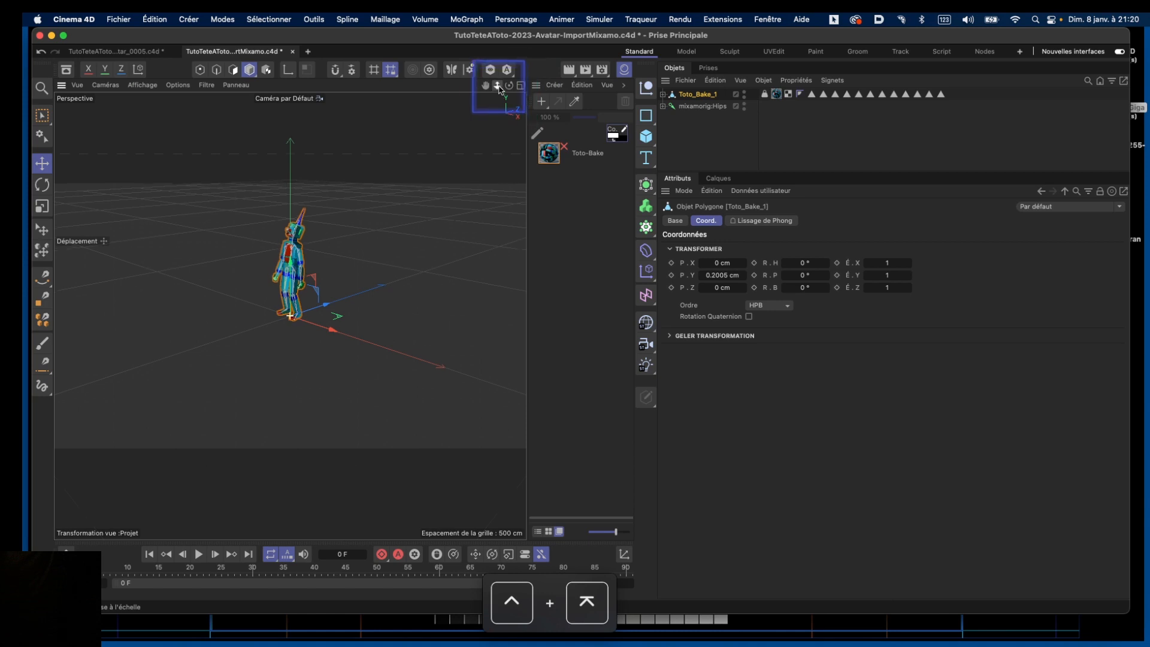
Zoom, pan and orbit the viewport to frame the character performing Happy Idle from the front
left_click_drag(498, 87, 483, 160)
left_click_drag(509, 85, 589, 81)
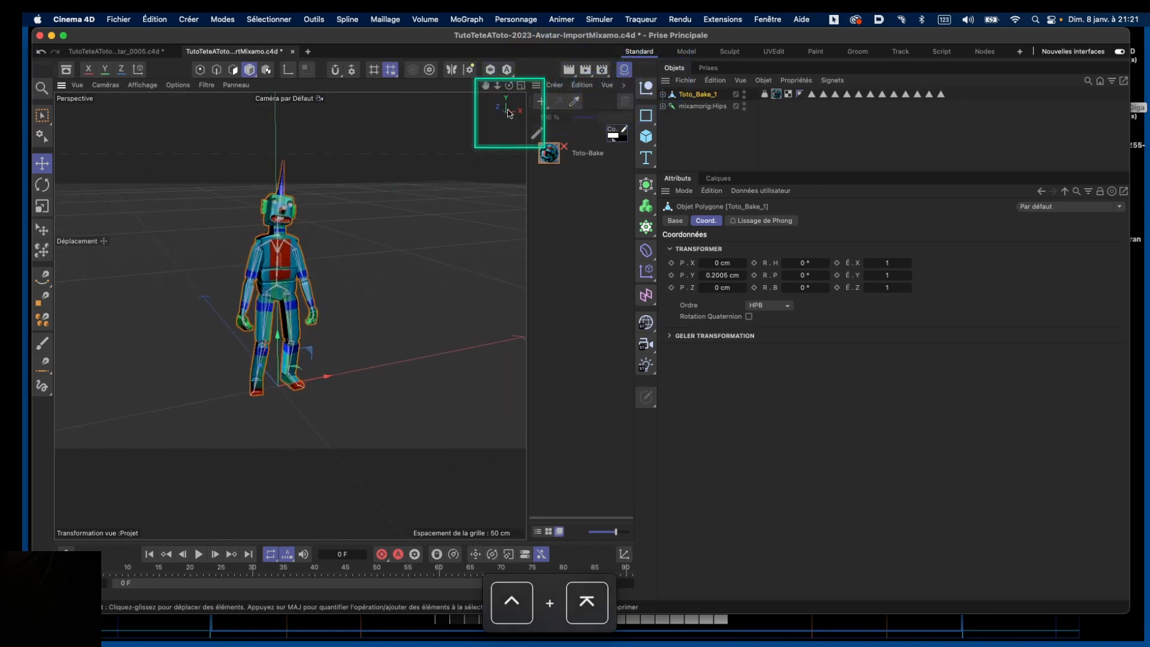
left_click_drag(497, 85, 507, 83)
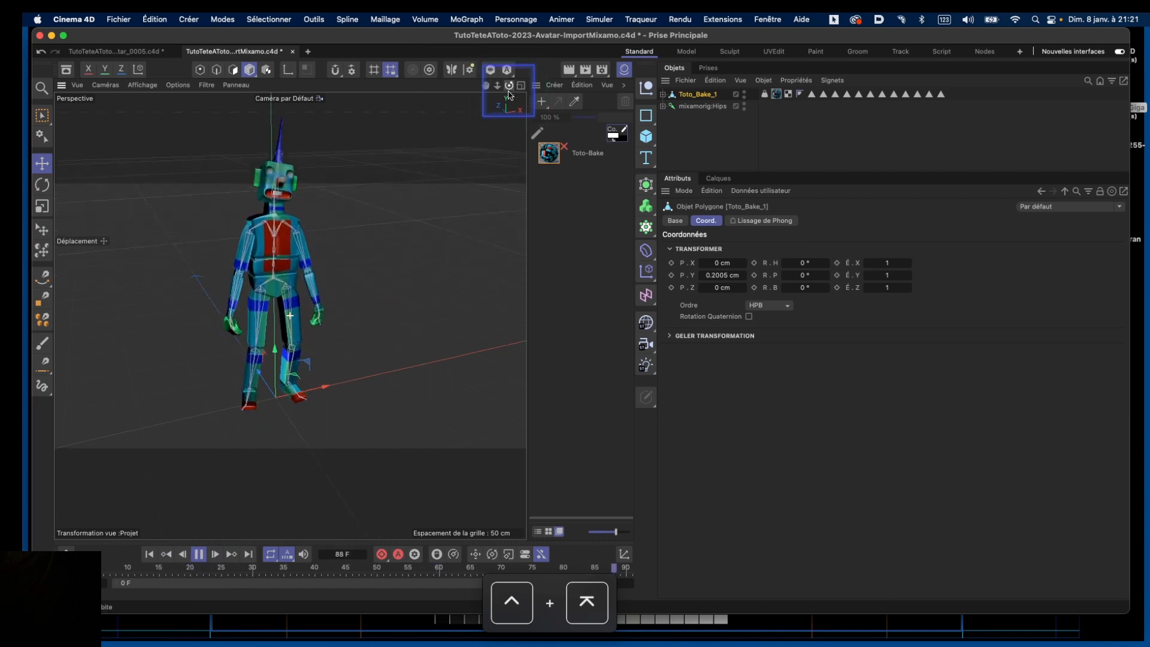
left_click_drag(499, 87, 476, 58)
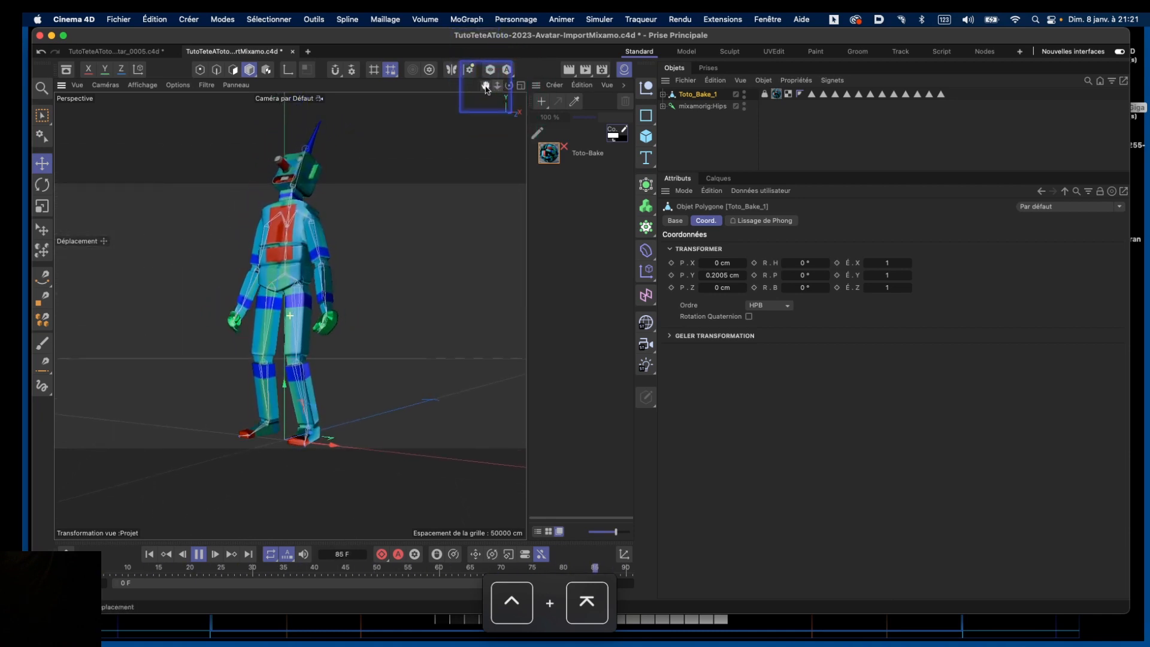
left_click_drag(490, 98, 524, 112)
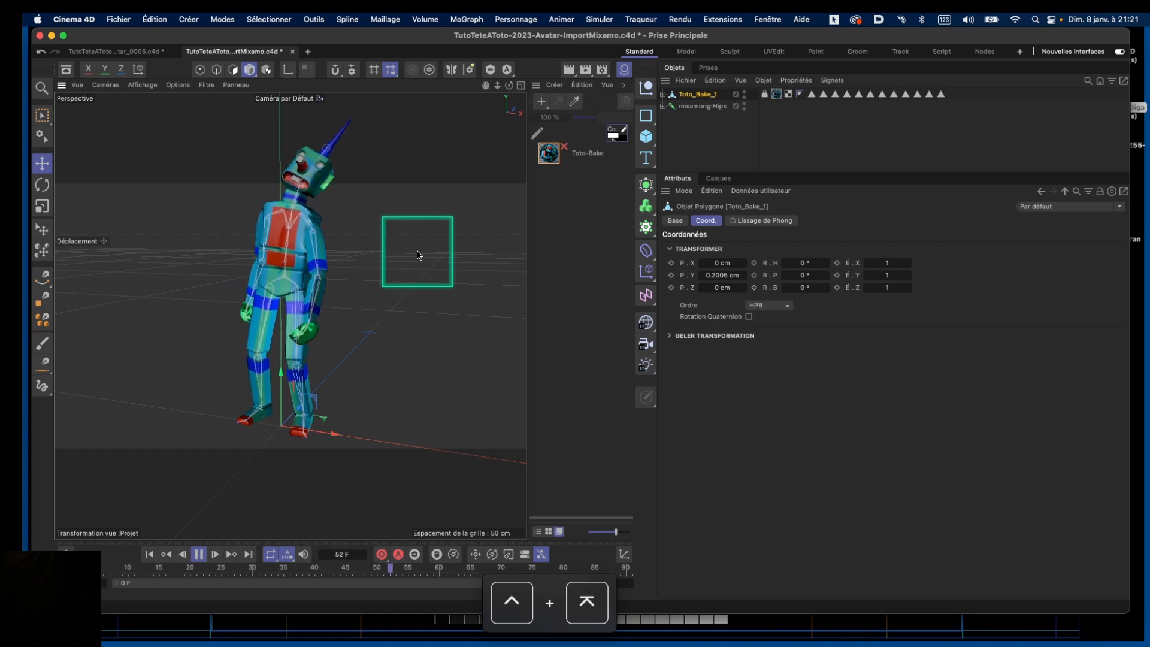
mouse_move(508, 90)
left_mouse_down()
mouse_move(554, 111)
mouse_move(481, 107)
mouse_move(460, 198)
left_mouse_up()
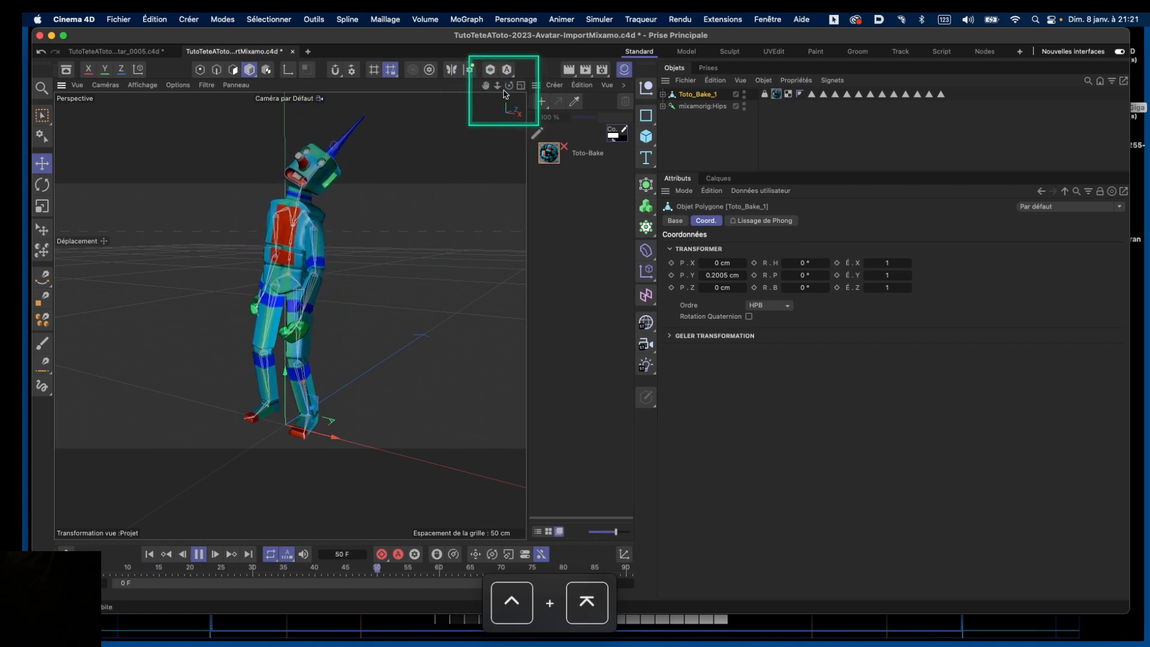
mouse_move(498, 87)
left_mouse_down()
mouse_move(487, 108)
mouse_move(516, 79)
mouse_move(605, 60)
mouse_move(575, 83)
mouse_move(518, 87)
left_mouse_up()
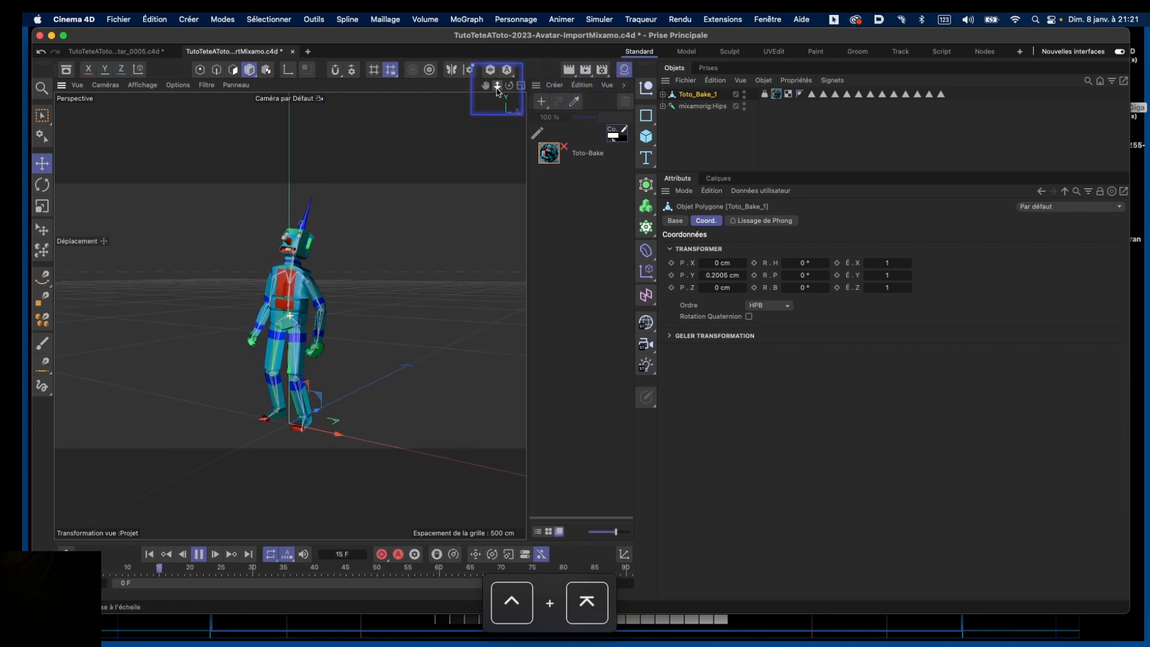
left_click_drag(512, 90, 597, 88)
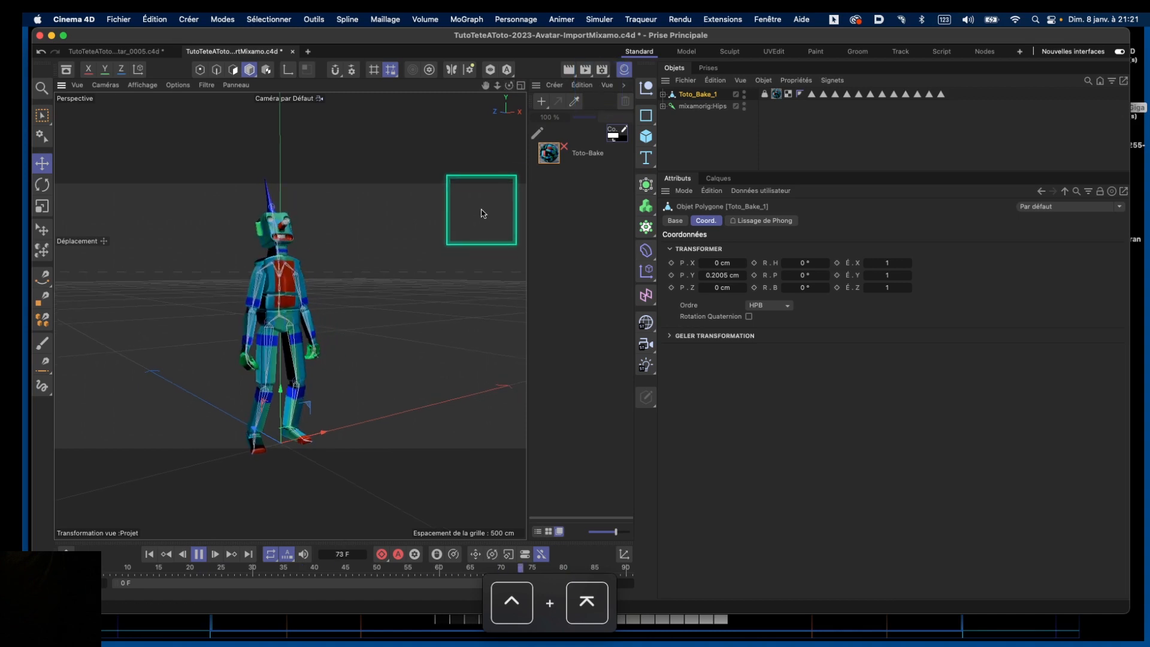